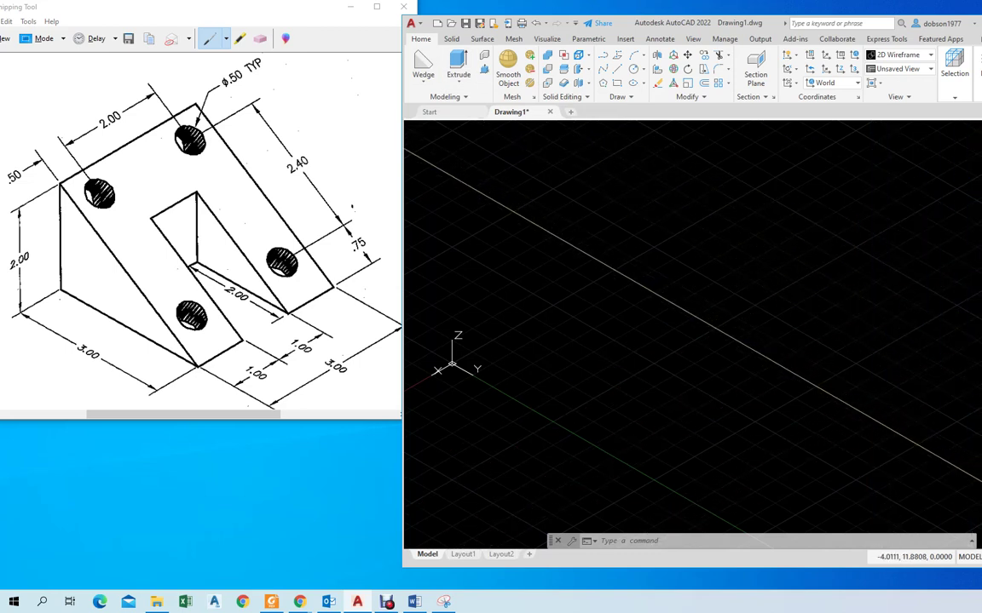
# Use the 3D Modeling workspace and create a wedge with length 3, width 3 and height 2 using the Length option
pyautogui.click(979, 557)
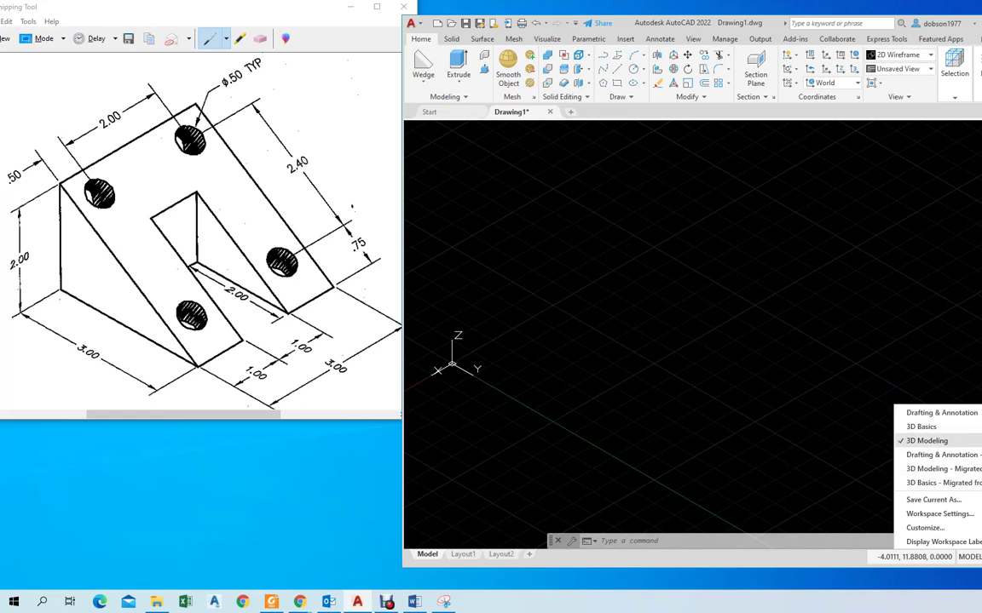
pyautogui.click(927, 441)
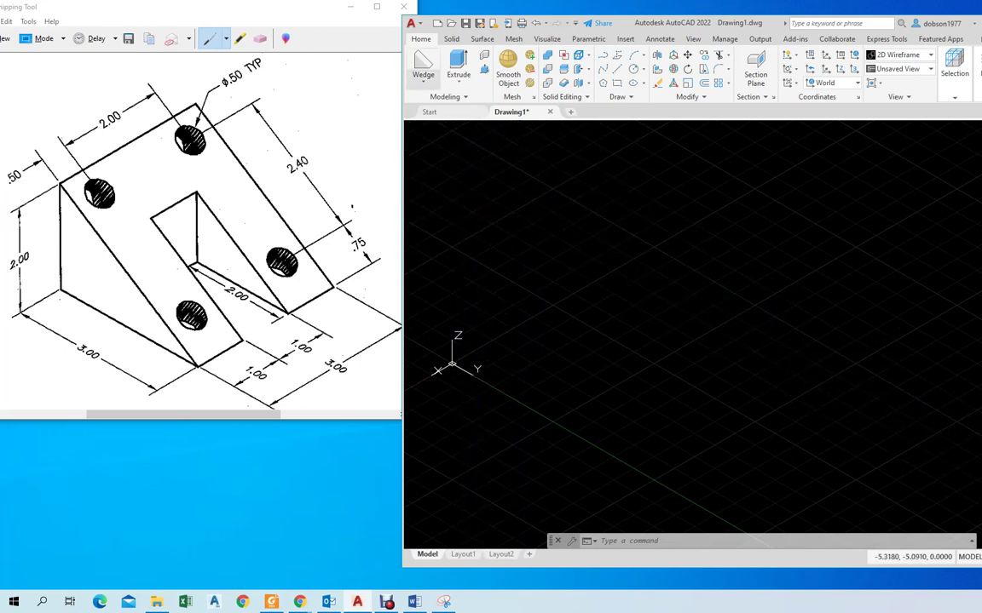
pyautogui.click(423, 65)
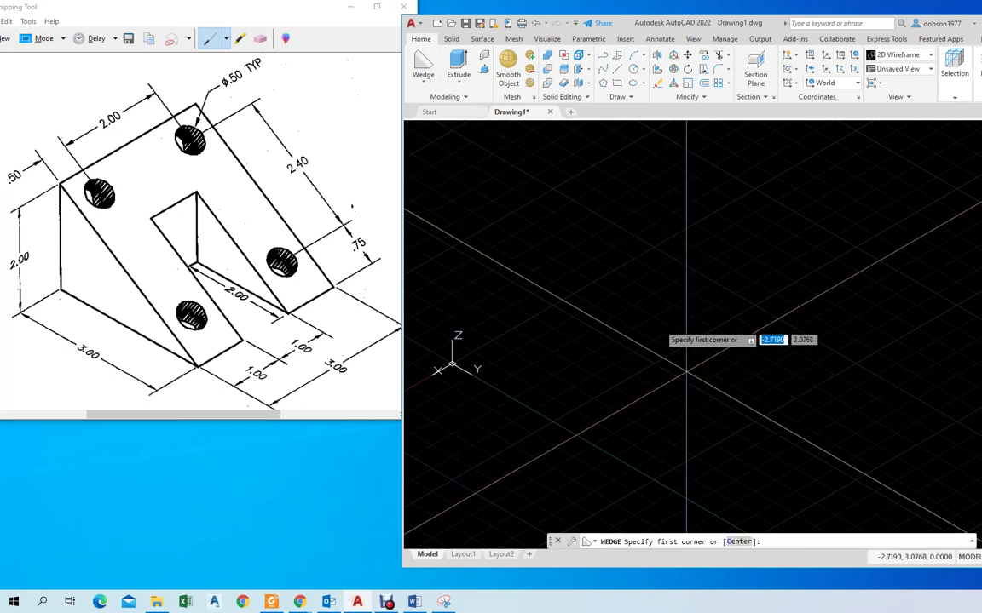
pyautogui.click(655, 276)
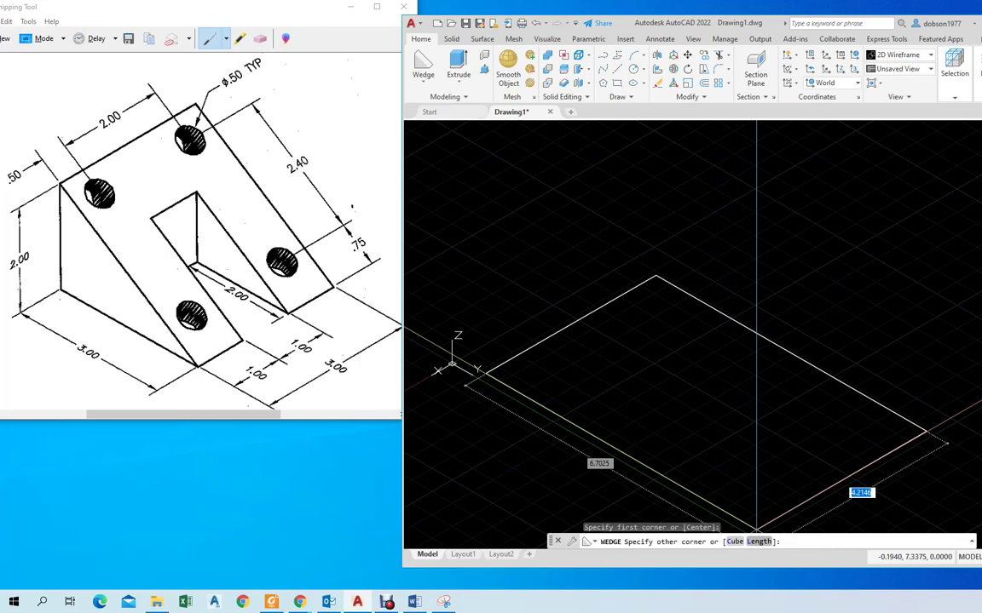
pyautogui.click(758, 541)
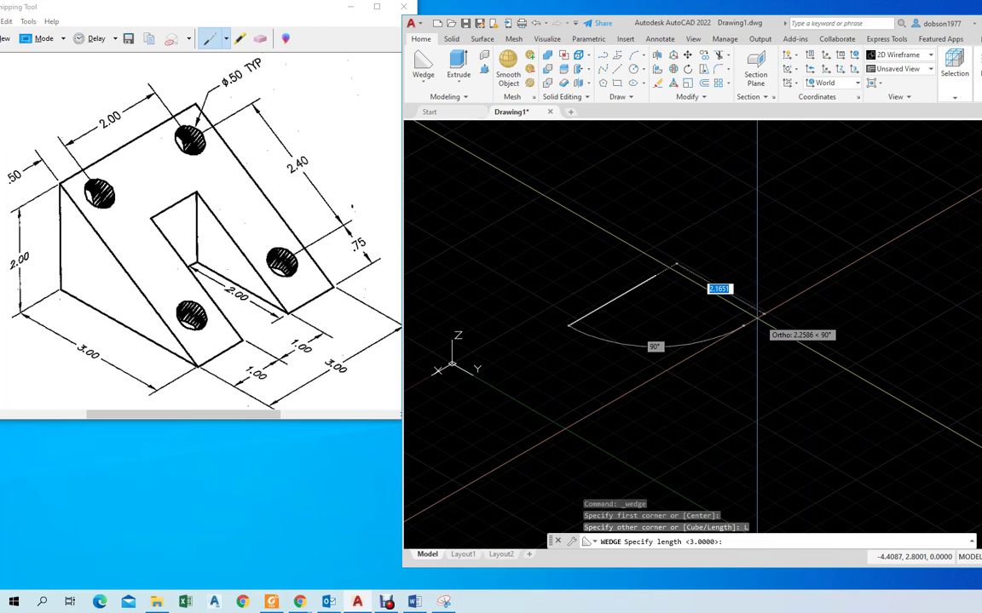
pyautogui.press('Return')
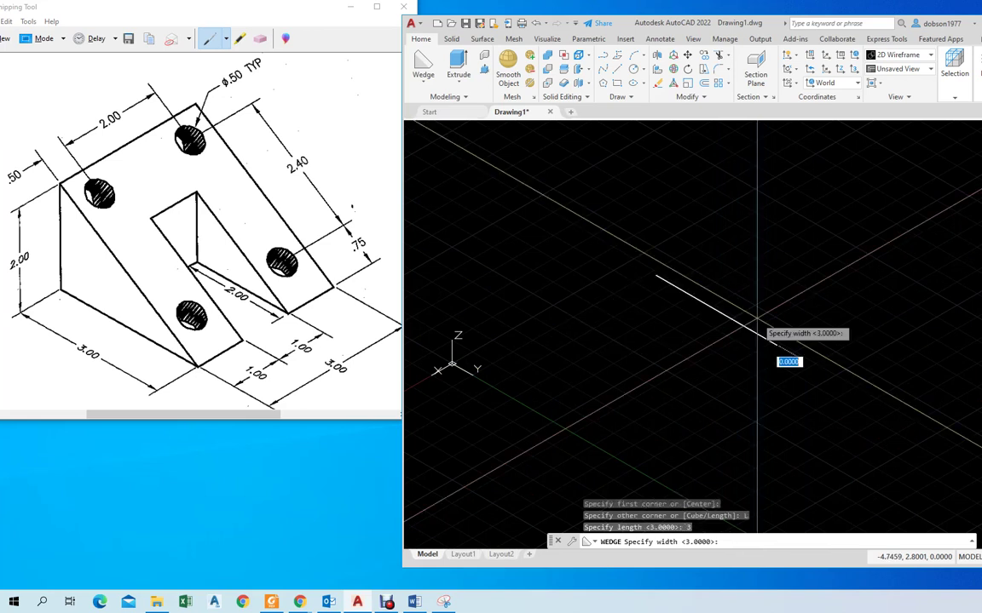
pyautogui.write('3')
pyautogui.press('Return')
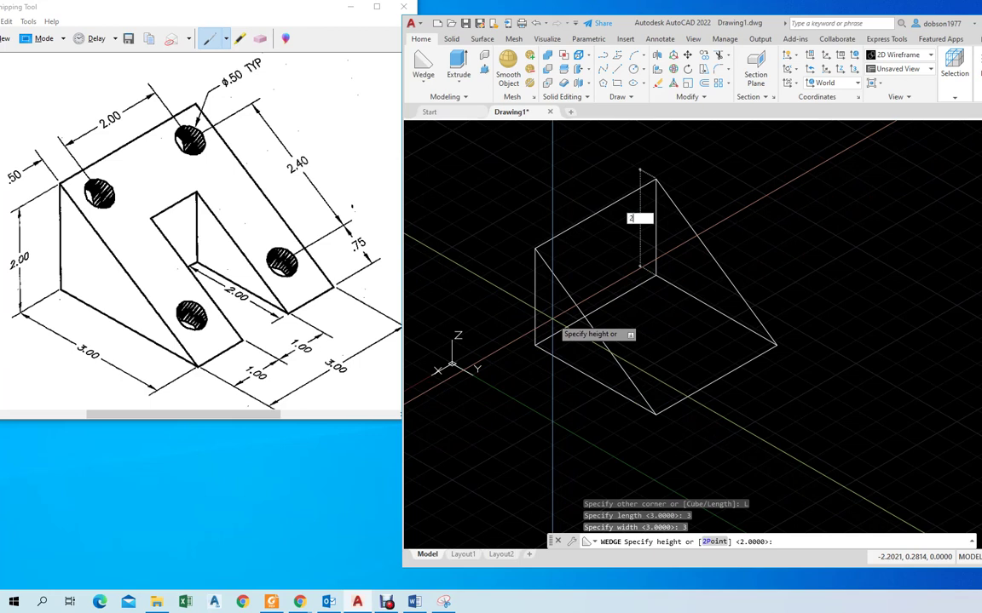
pyautogui.press('Return')
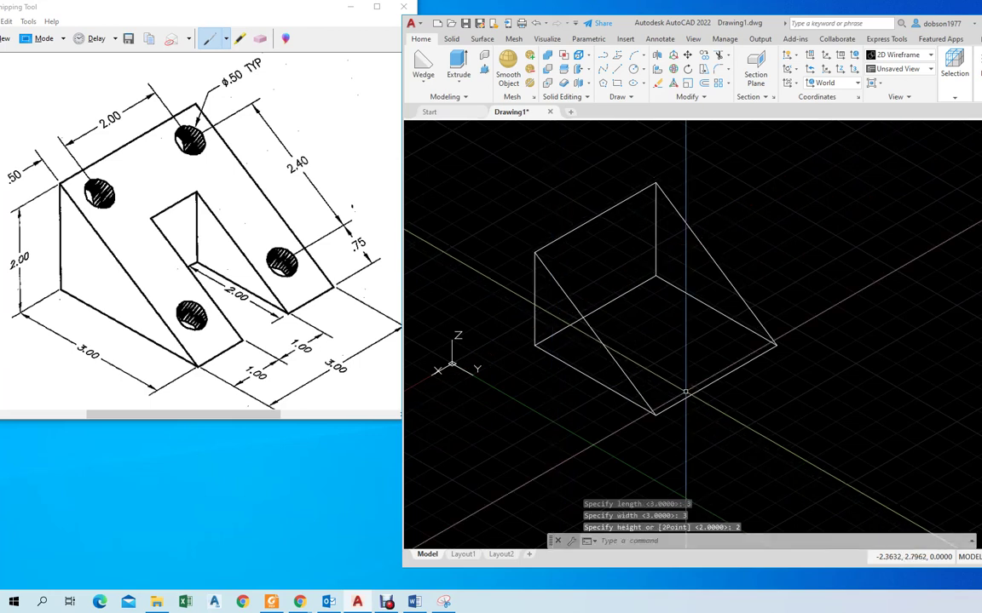
# Draw a closed rectangular polyline, 2 units along Y by 1 unit along X, in the empty space beside the wedge
pyautogui.moveTo(691, 275); pyautogui.dragTo(690, 226, button='middle')
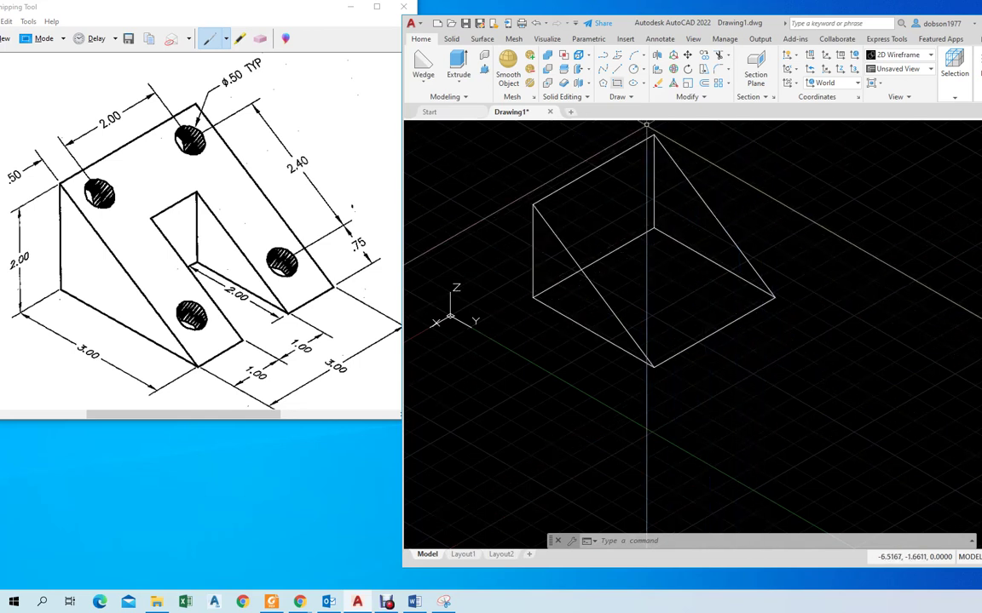
pyautogui.click(603, 54)
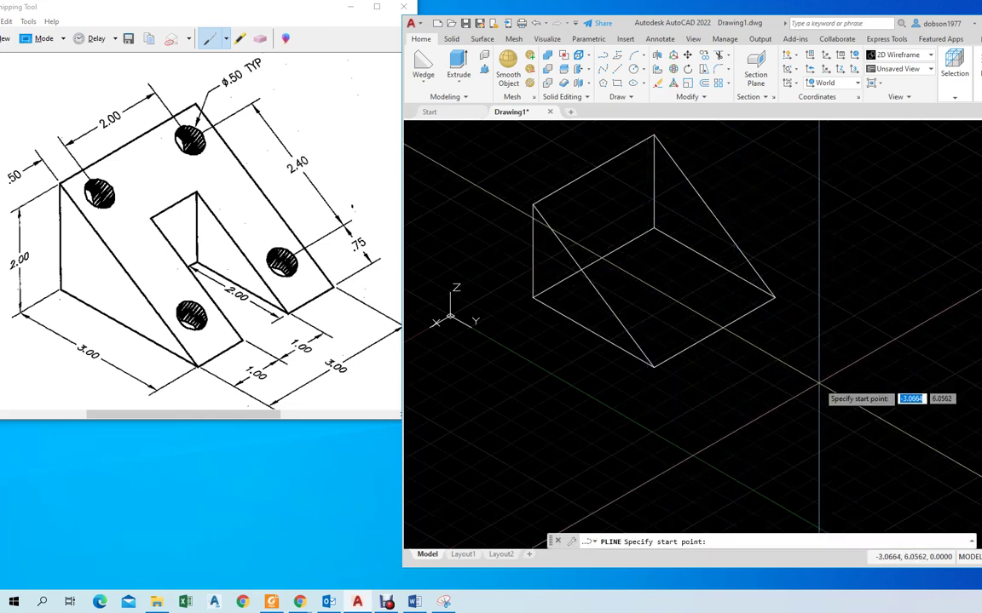
pyautogui.click(787, 379)
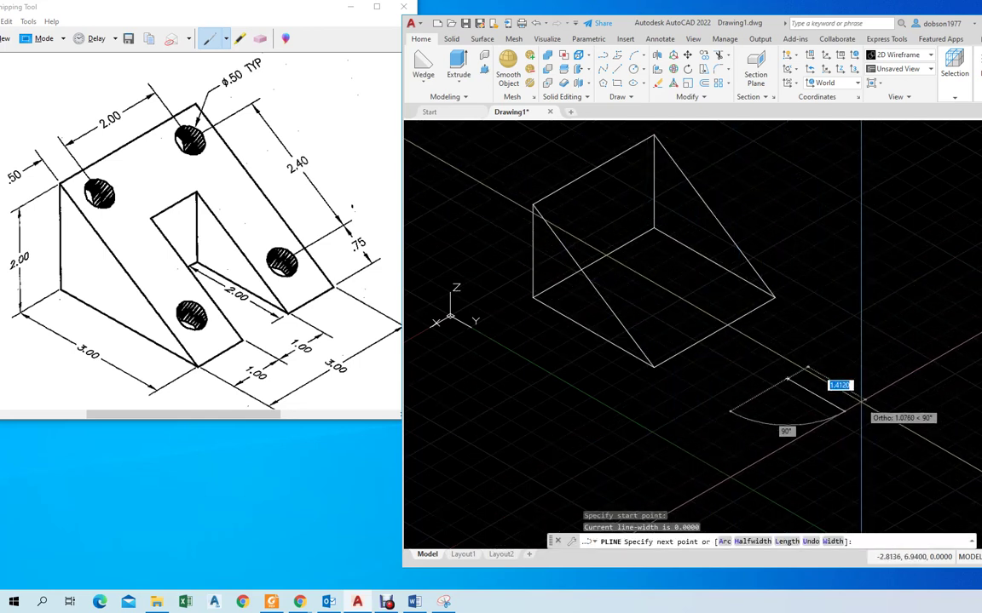
pyautogui.write('2')
pyautogui.press('Return')
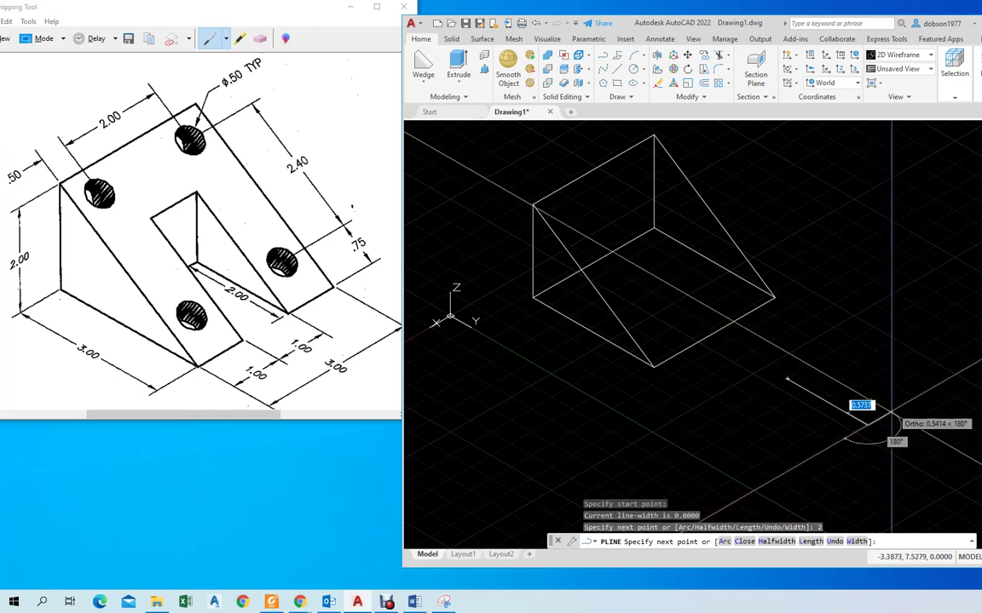
pyautogui.write('1')
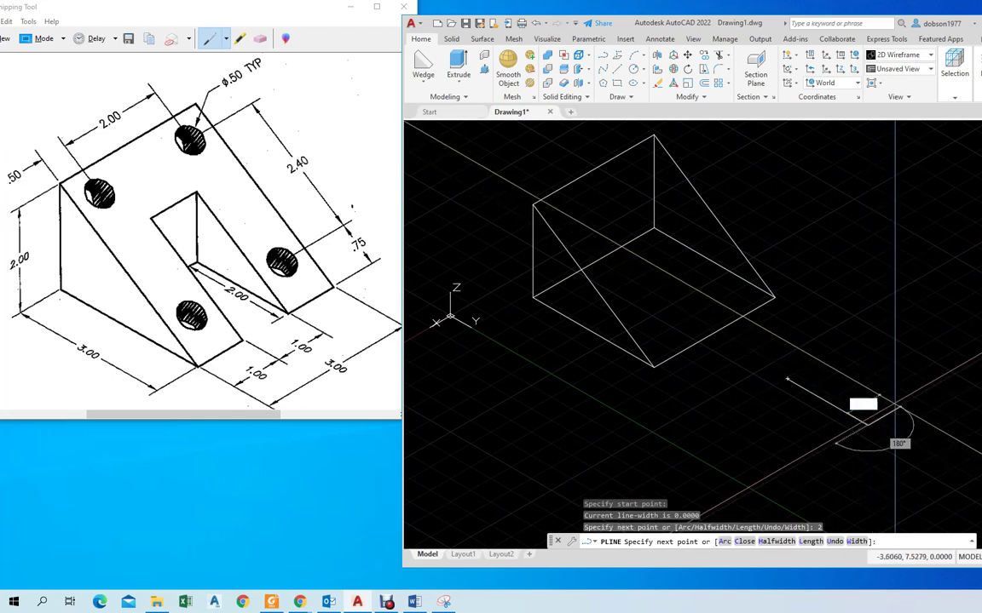
pyautogui.press('Return')
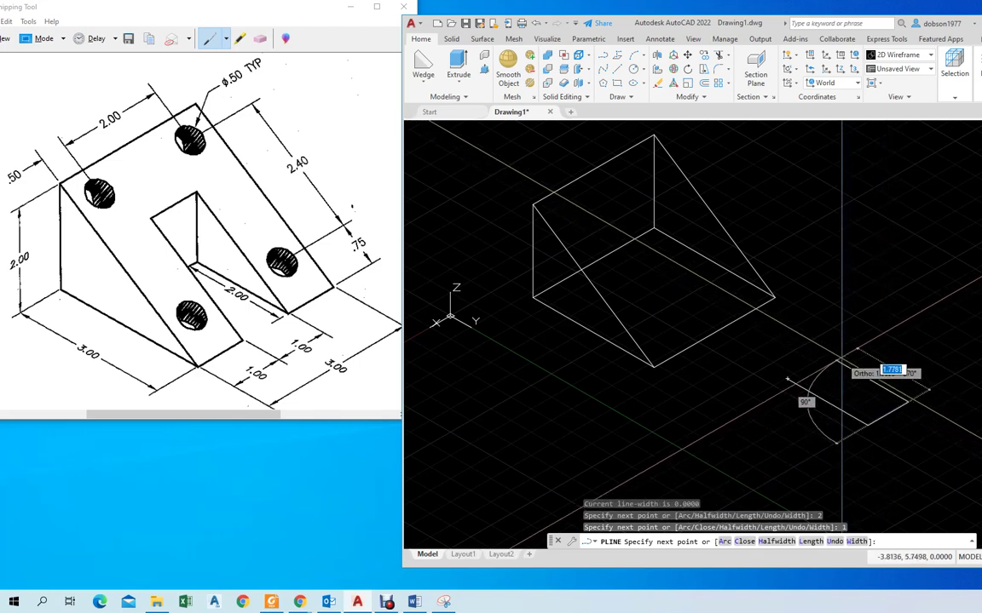
pyautogui.write('2')
pyautogui.press('Return')
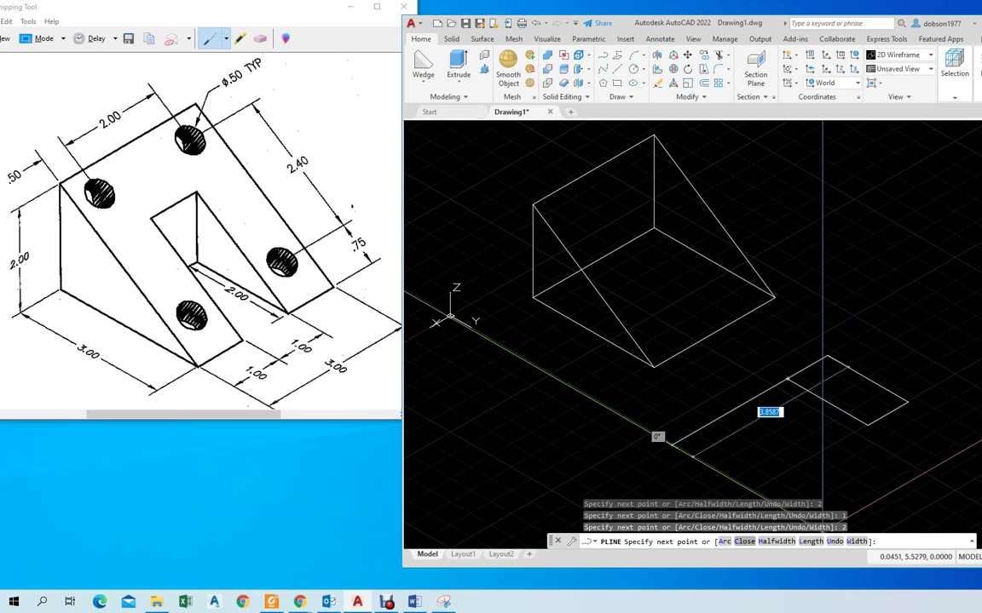
pyautogui.write('c')
pyautogui.press('Return')
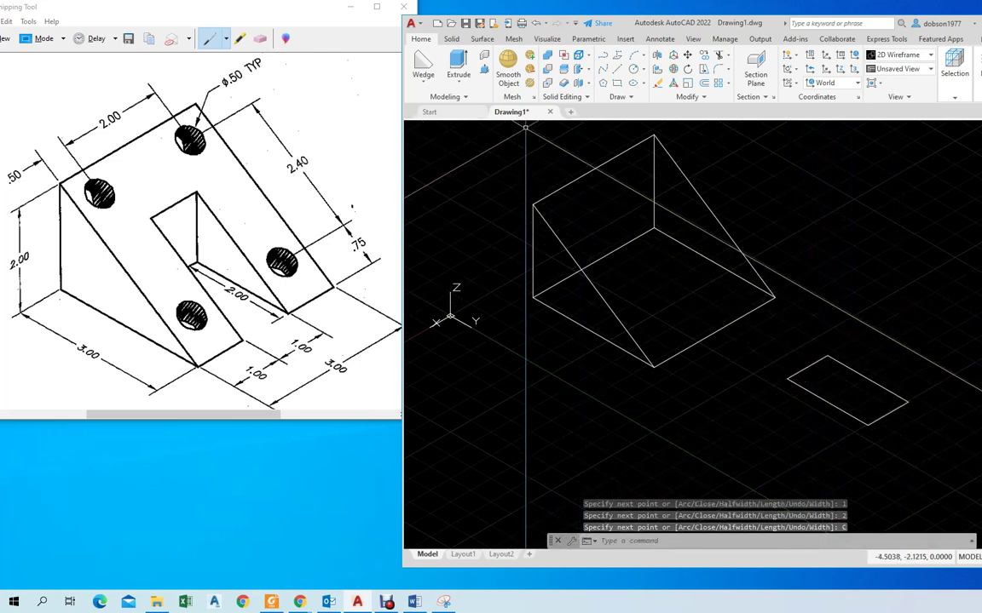
# Extrude the 2 by 1 rectangle upward into a solid box about 4 units high, taller than the wedge
pyautogui.click(458, 67)
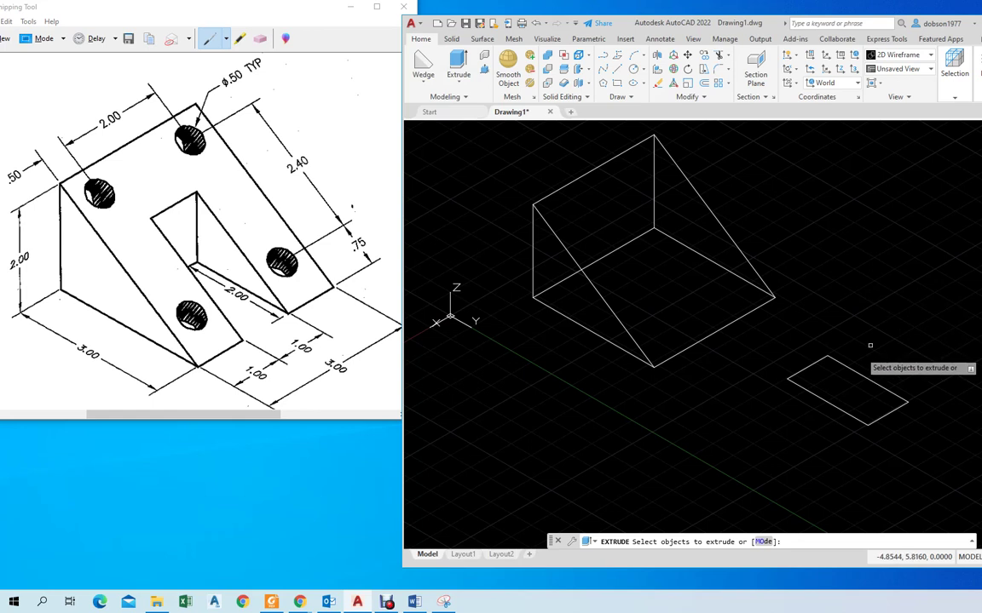
pyautogui.click(862, 374)
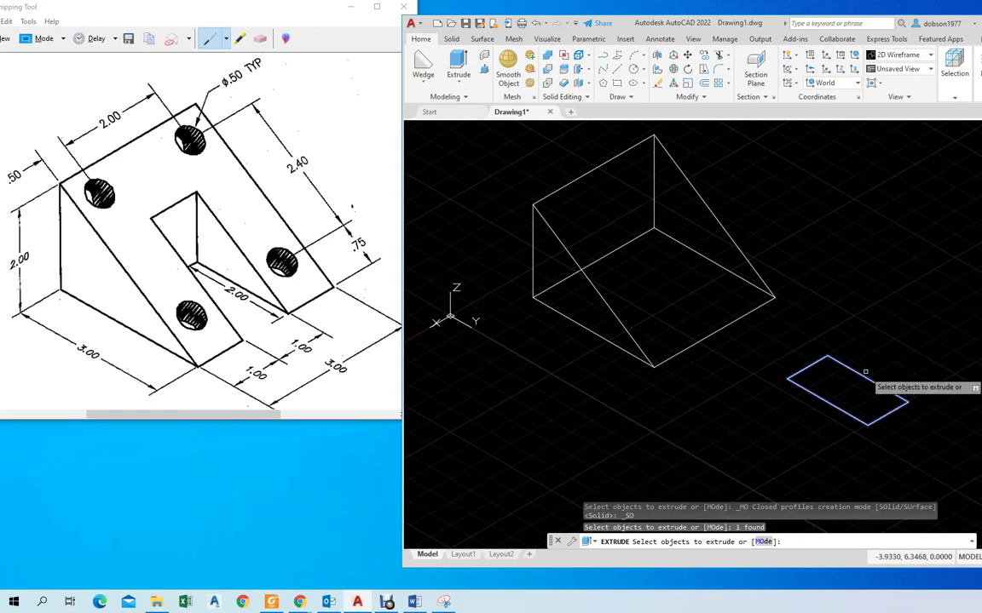
pyautogui.press('Return')
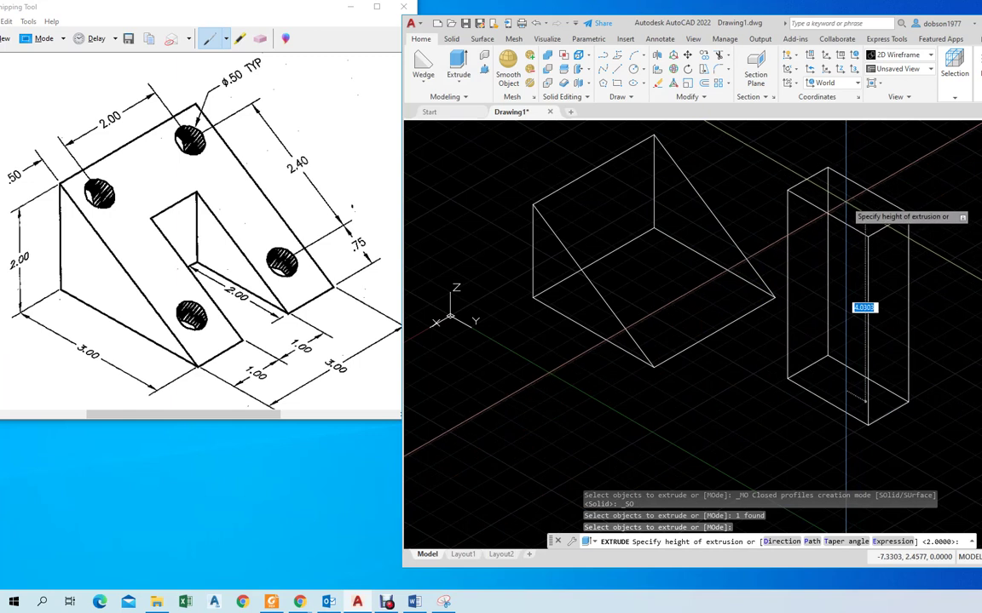
pyautogui.click(842, 194)
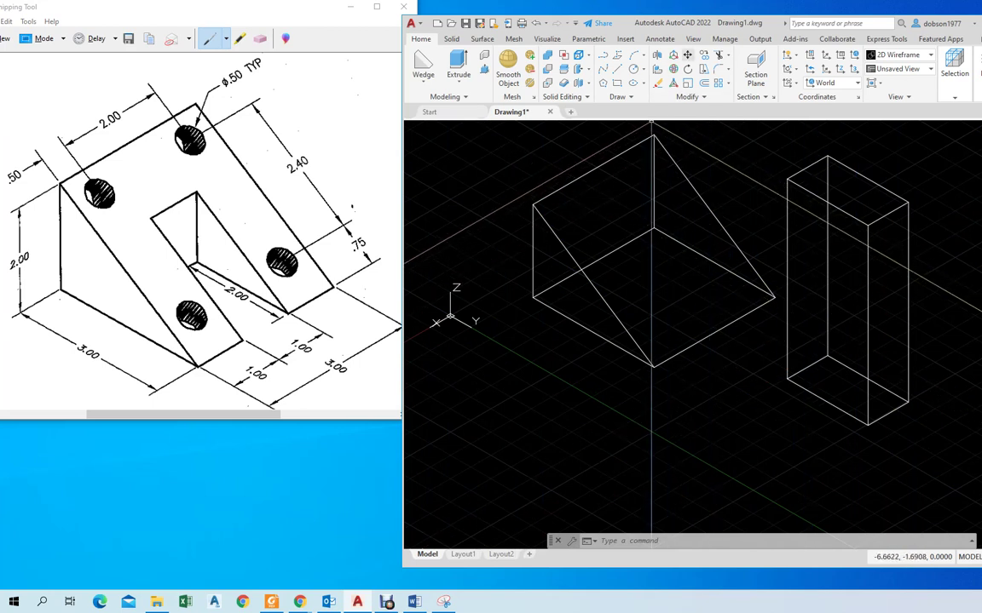
# Move the box from the midpoint of its bottom short edge to the midpoint of the wedge's bottom front edge, with Ortho off
pyautogui.click(687, 54)
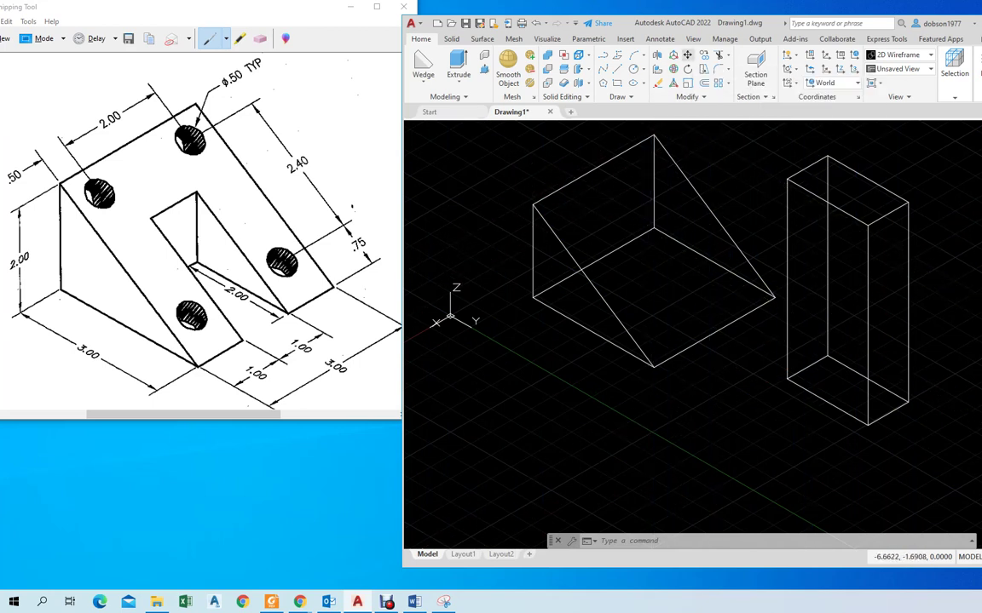
pyautogui.click(895, 411)
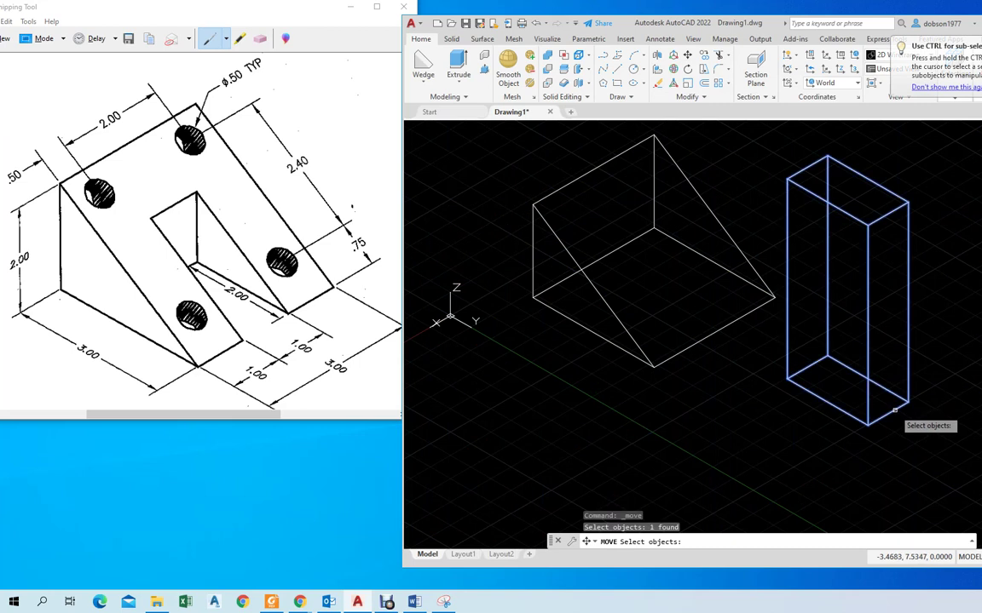
pyautogui.press('Return')
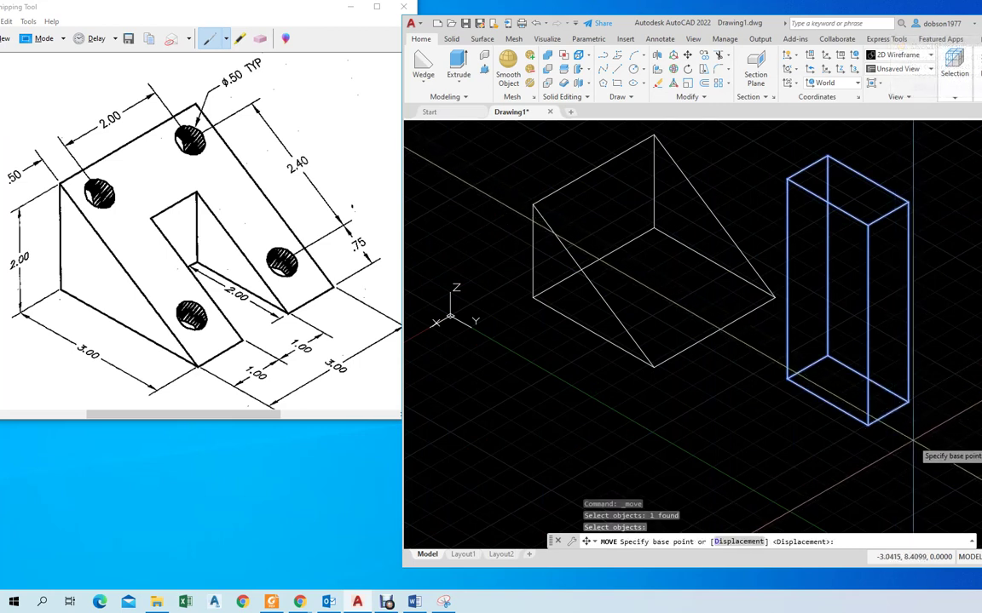
pyautogui.write('MID')
pyautogui.press('Return')
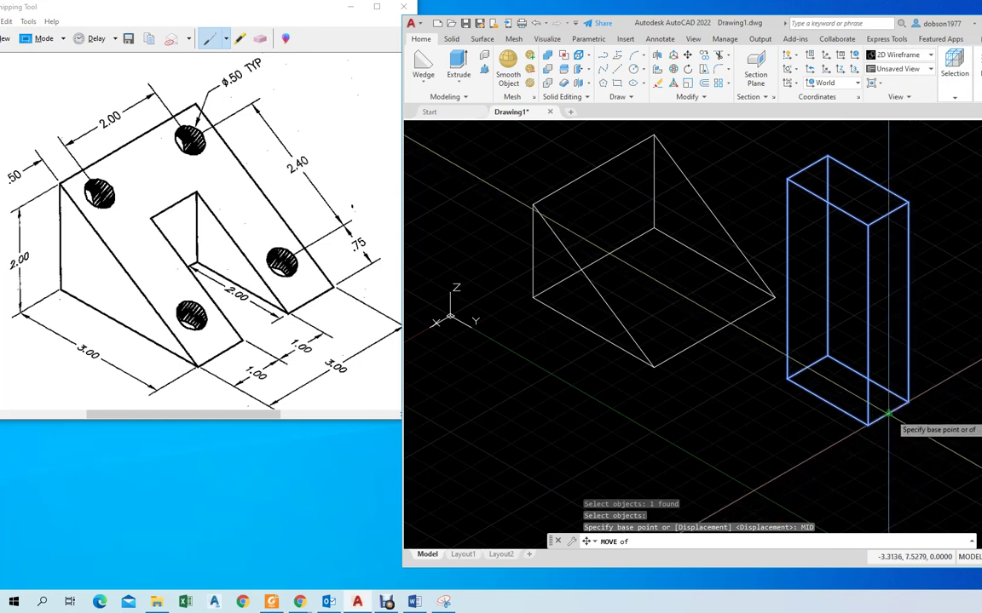
pyautogui.click(888, 414)
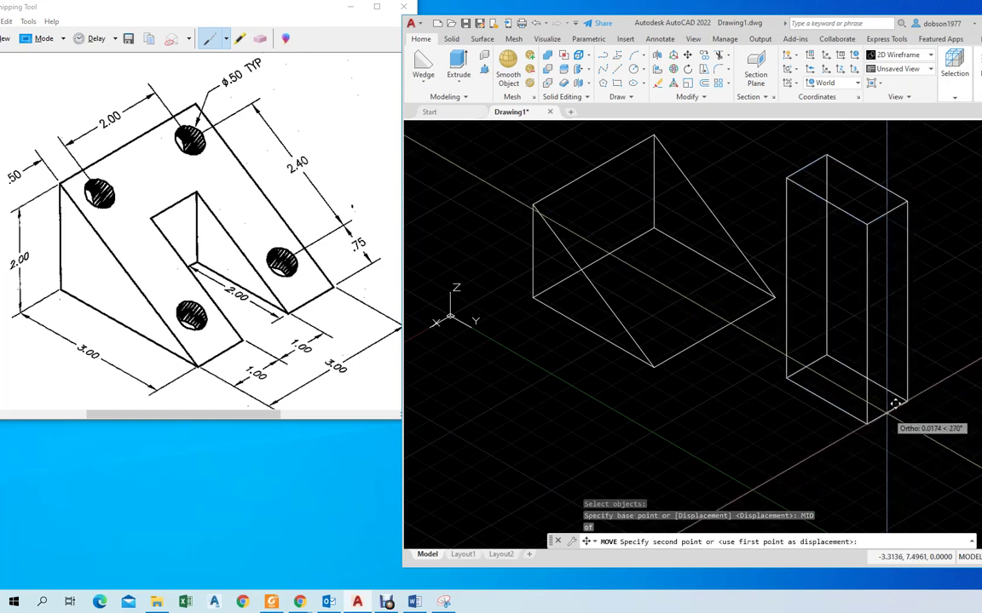
pyautogui.write('MID')
pyautogui.press('Return')
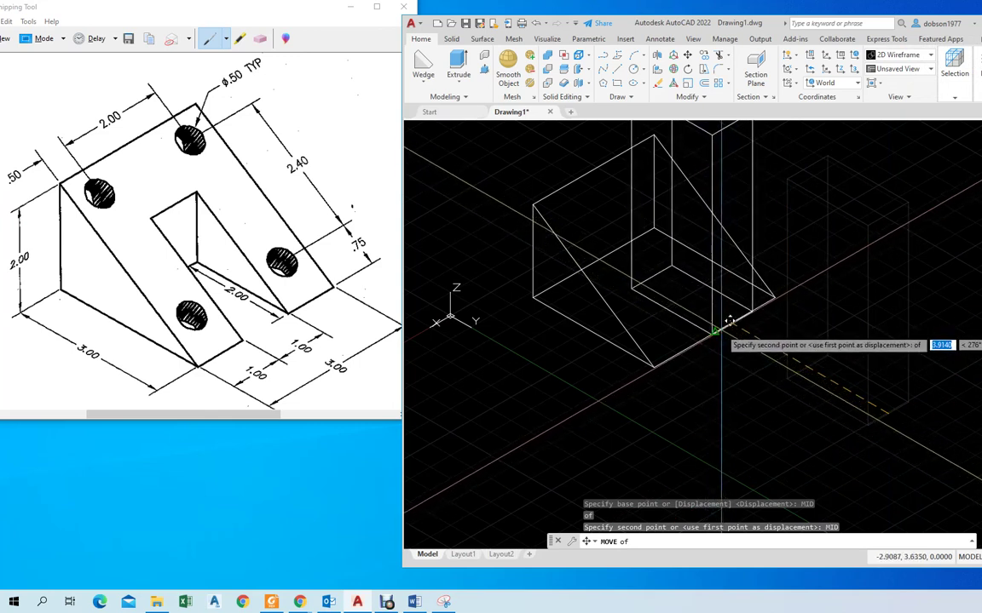
pyautogui.press('F8')
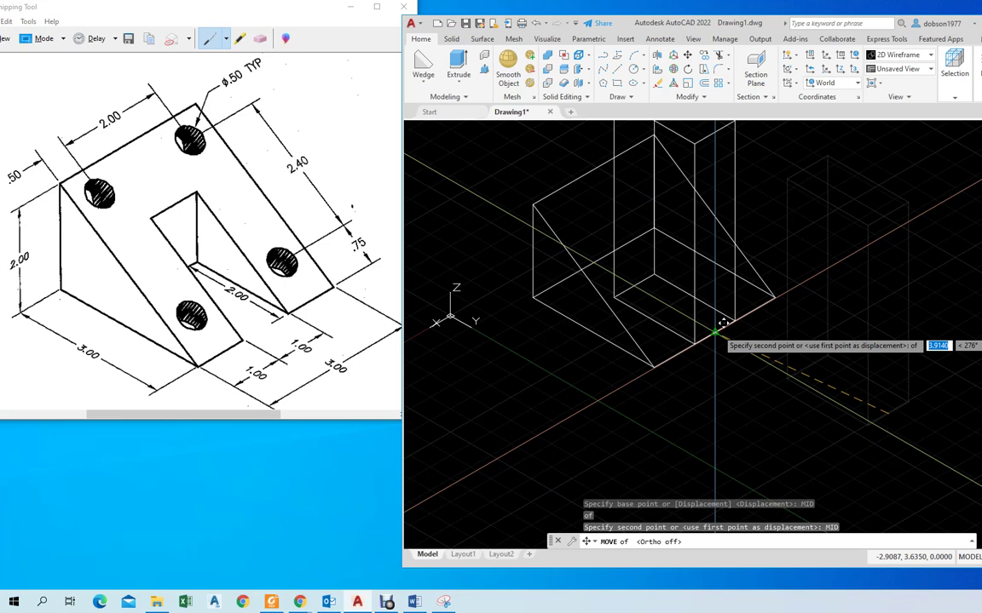
pyautogui.click(714, 332)
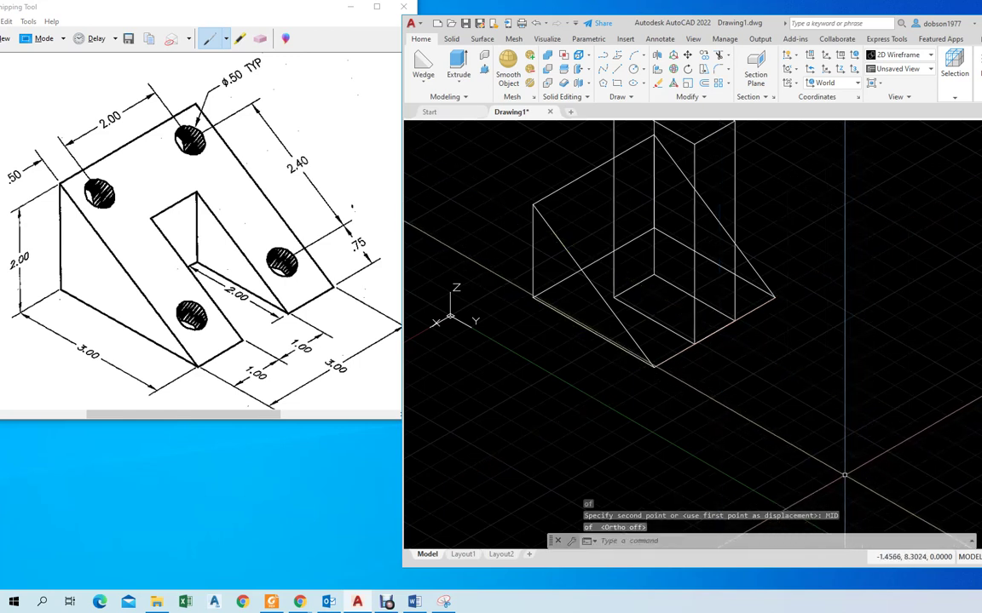
# Apply the Realistic visual style and subtract the box from the wedge to cut the slot
pyautogui.click(899, 54)
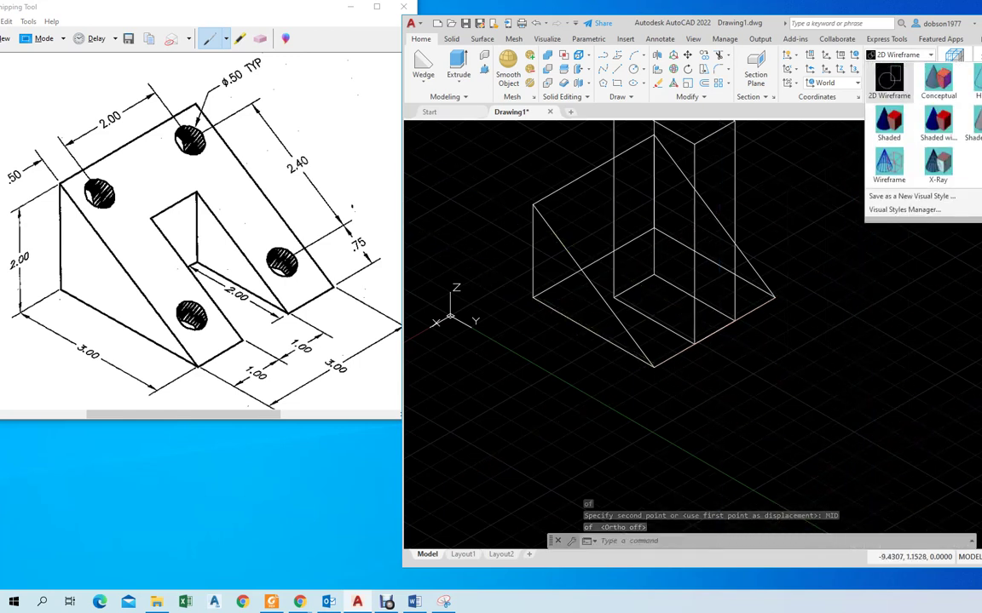
pyautogui.click(980, 80)
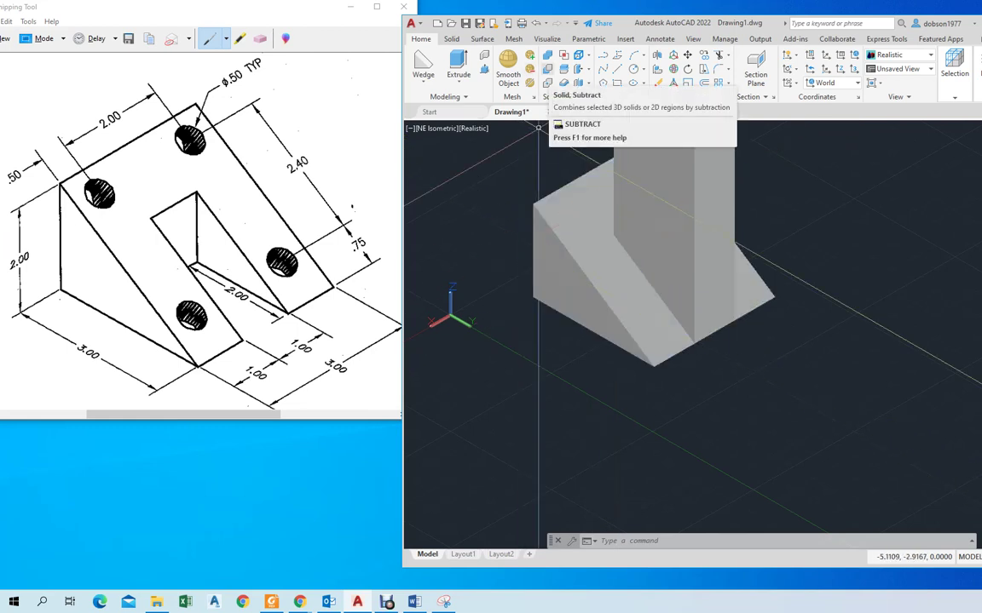
pyautogui.click(547, 68)
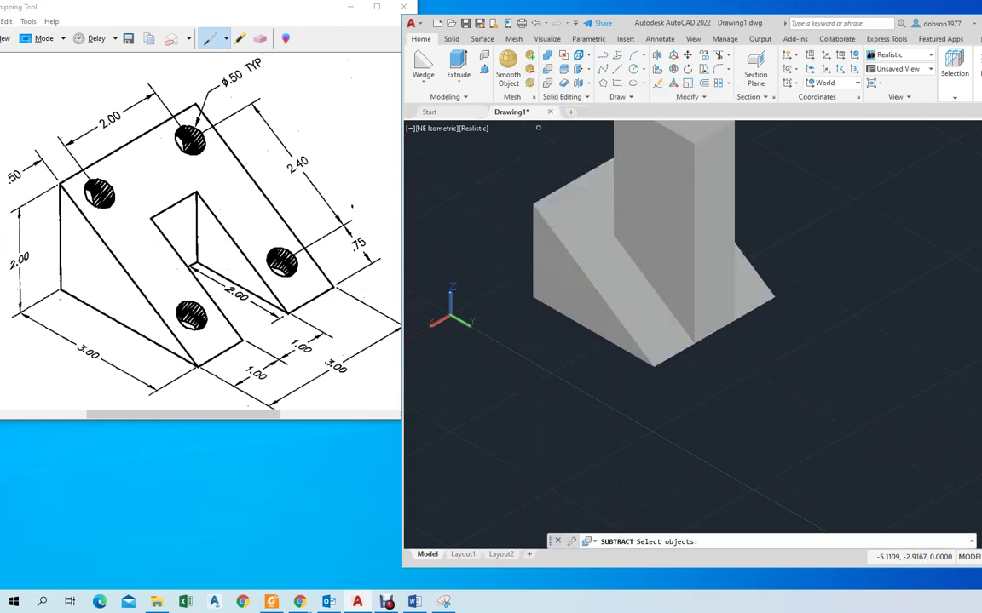
pyautogui.click(567, 183)
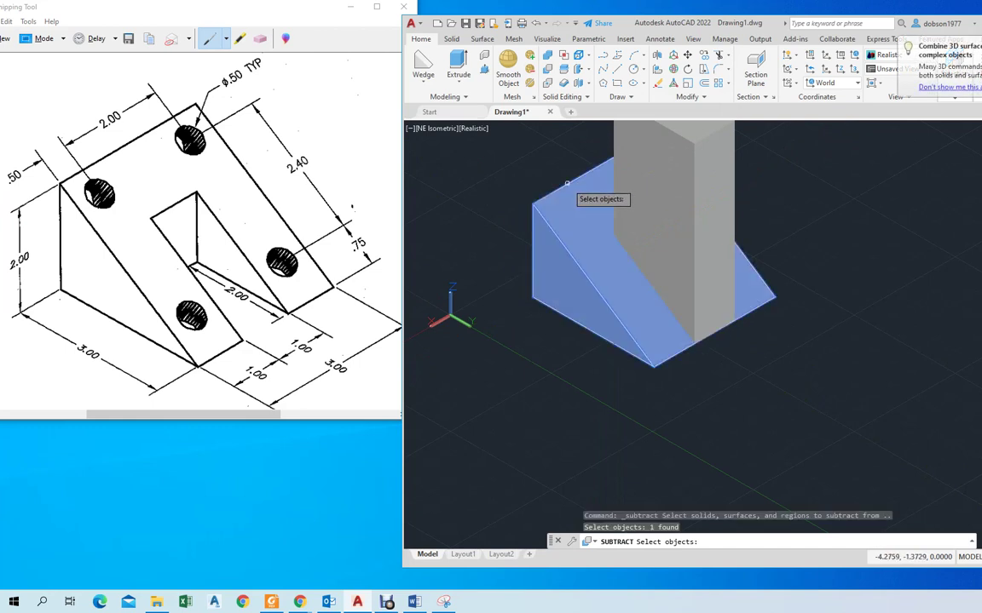
pyautogui.press('Return')
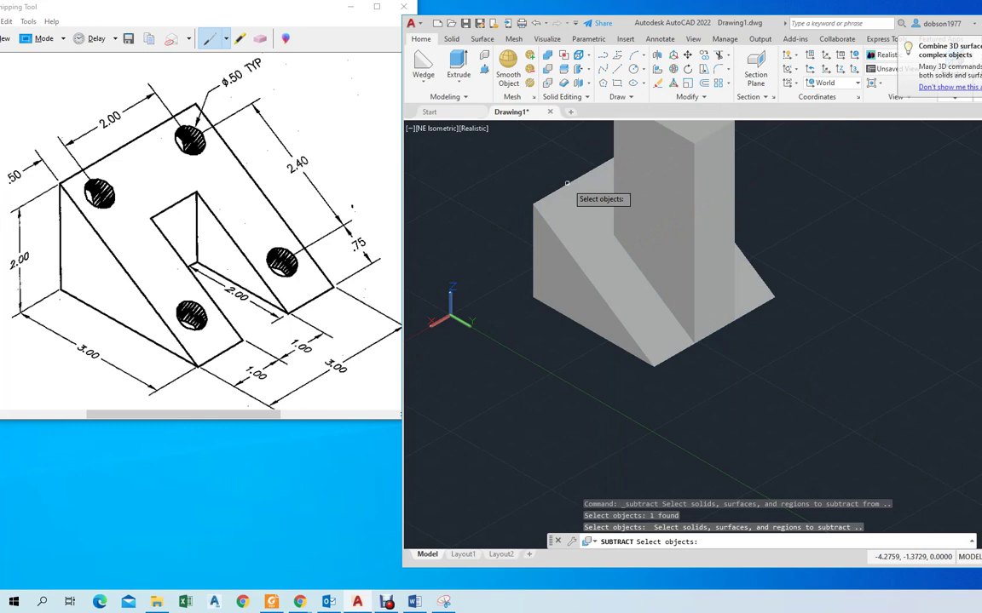
pyautogui.click(692, 171)
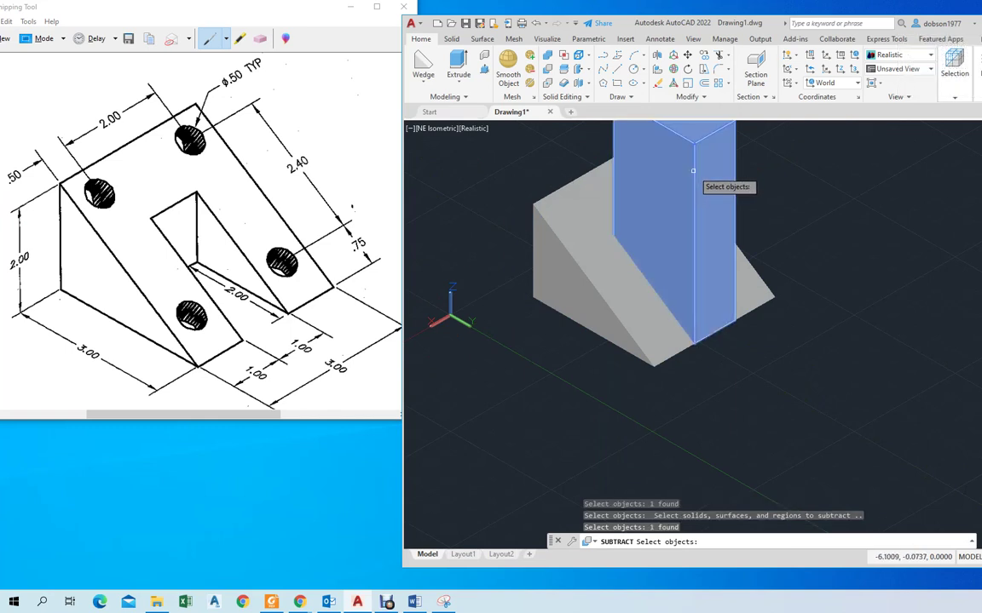
pyautogui.press('Return')
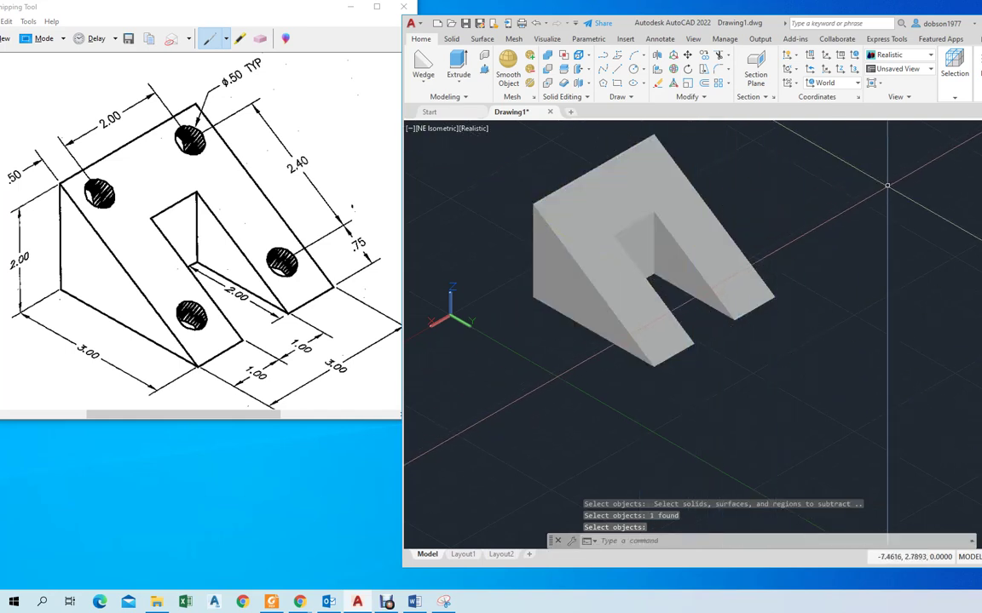
# Apply the 2D Wireframe visual style and align the UCS to the wedge's sloped face, keeping that face in view
pyautogui.click(929, 54)
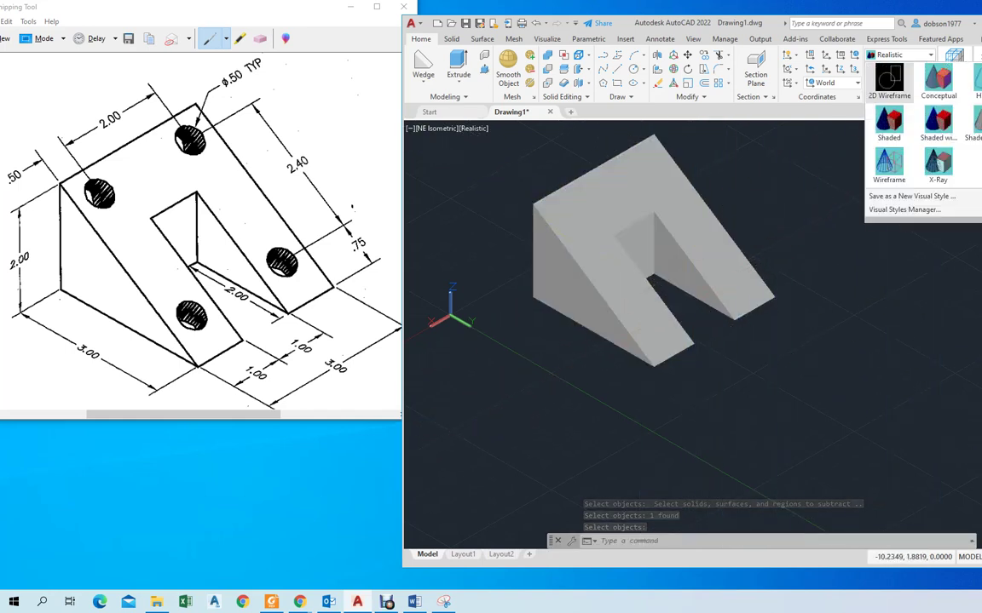
pyautogui.click(883, 99)
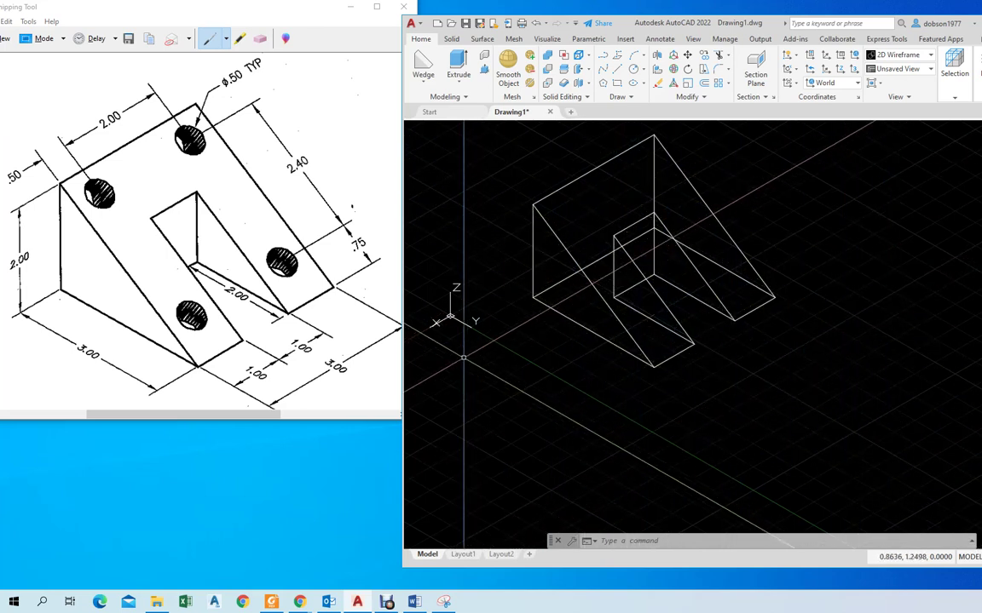
pyautogui.click(450, 317)
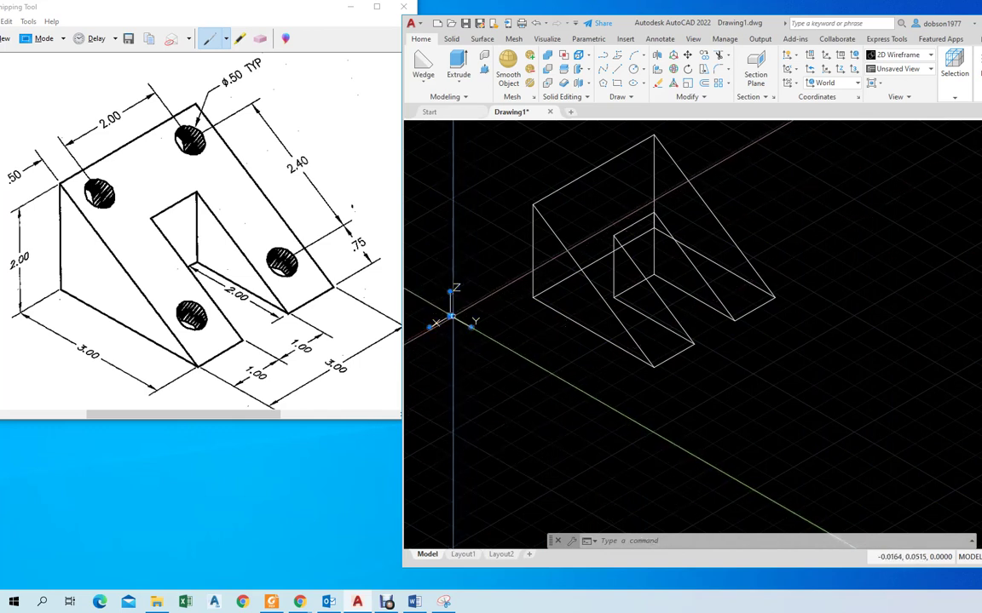
pyautogui.moveTo(450, 317)
pyautogui.click(477, 333)
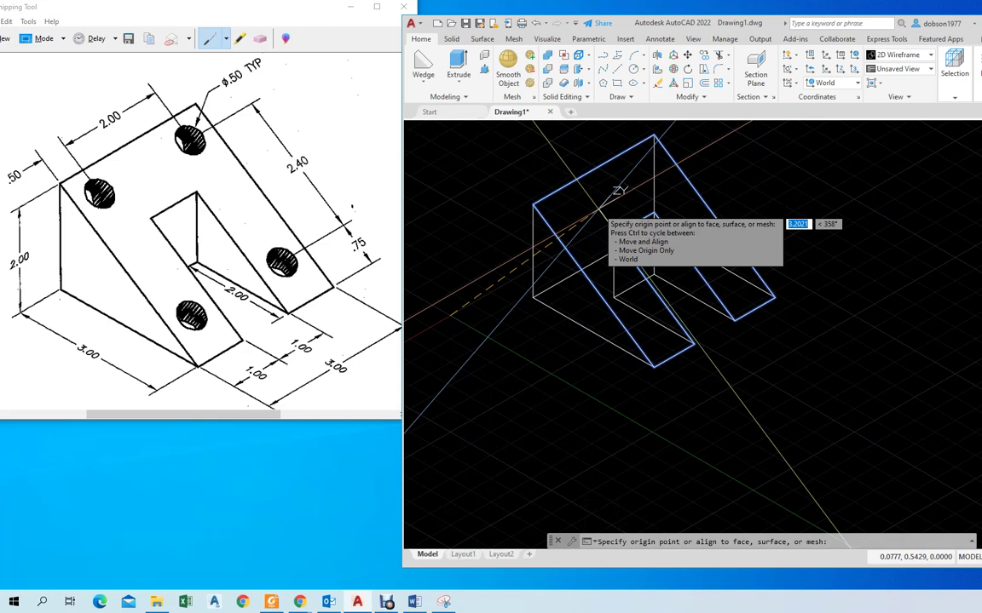
pyautogui.click(599, 208)
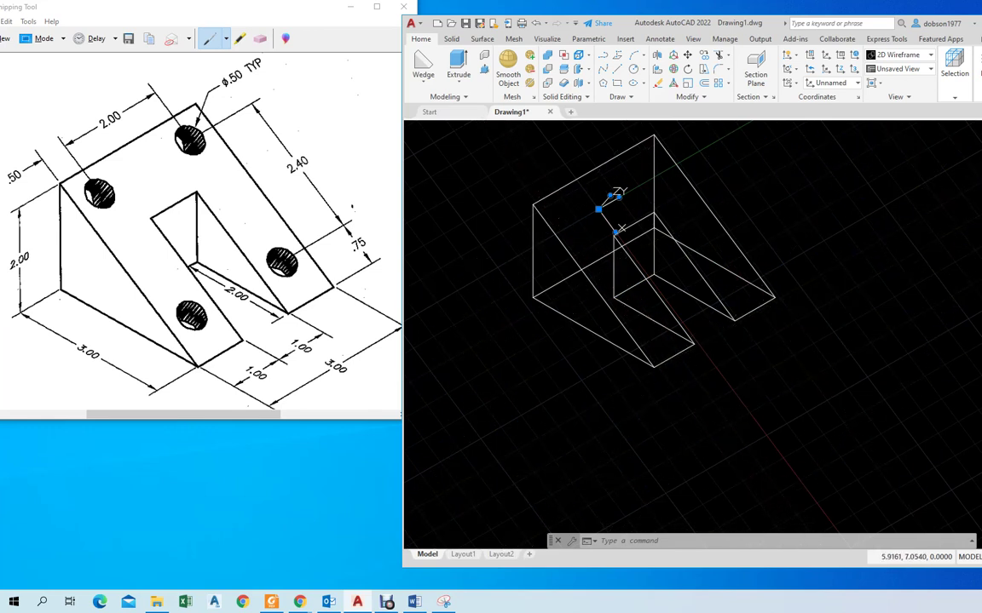
pyautogui.click(981, 345)
pyautogui.moveTo(647, 366); pyautogui.dragTo(774, 199)
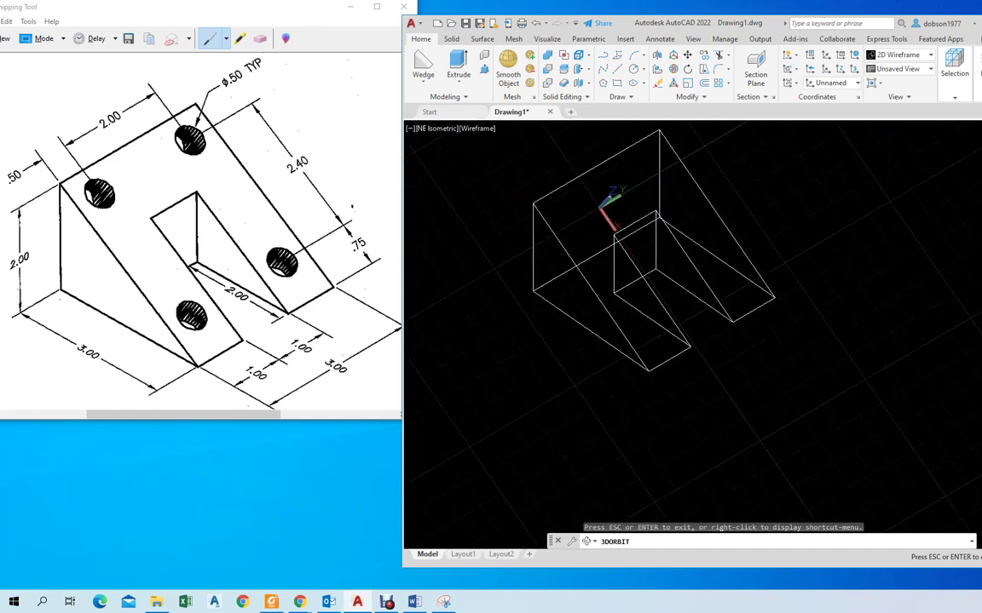
pyautogui.press('Escape')
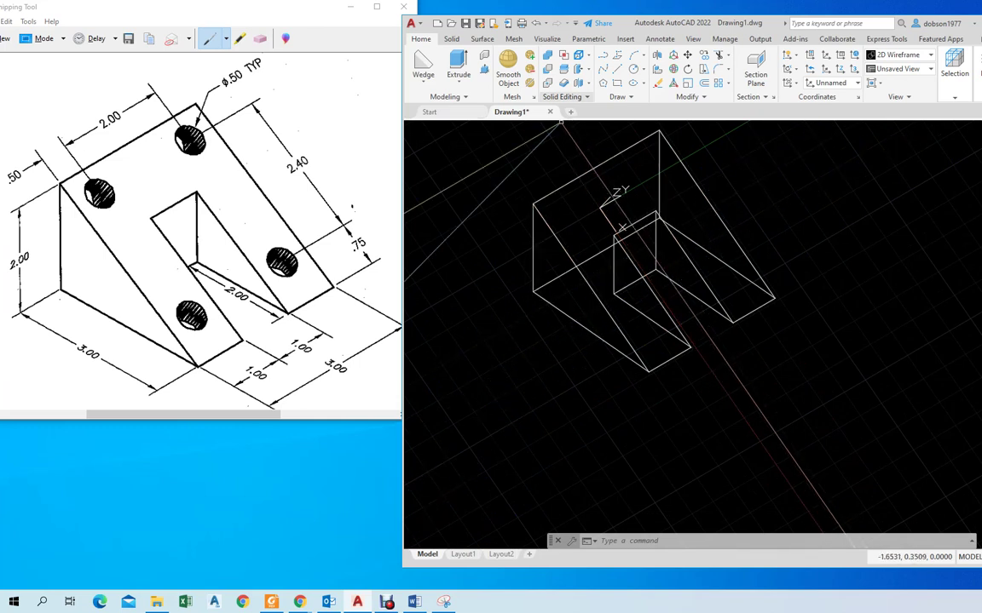
# Draw a 0.2-wide polyline along the sloped face's lower edge, from one outer corner endpoint to the other across the slot
pyautogui.click(602, 54)
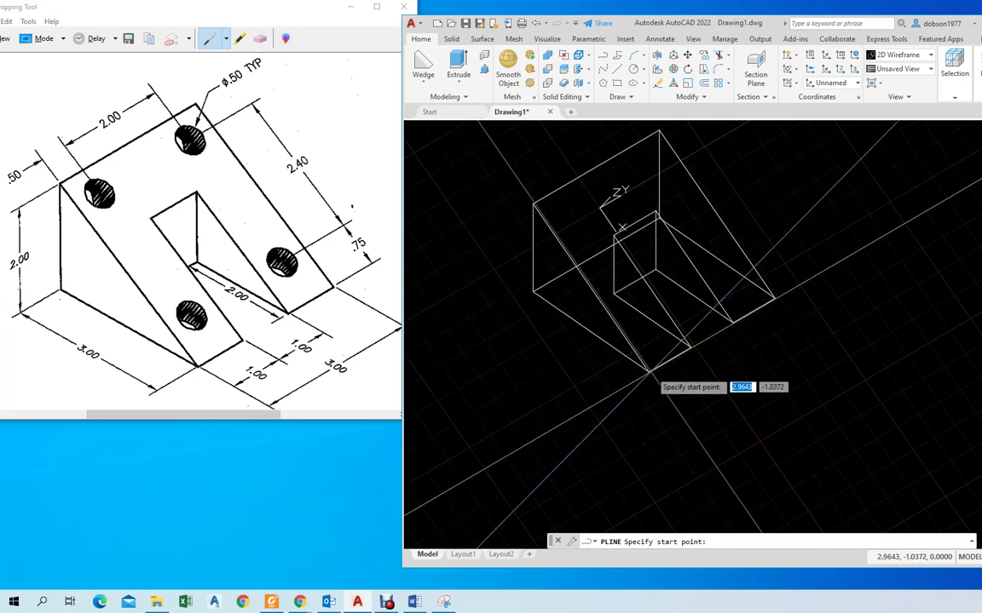
pyautogui.write('EN')
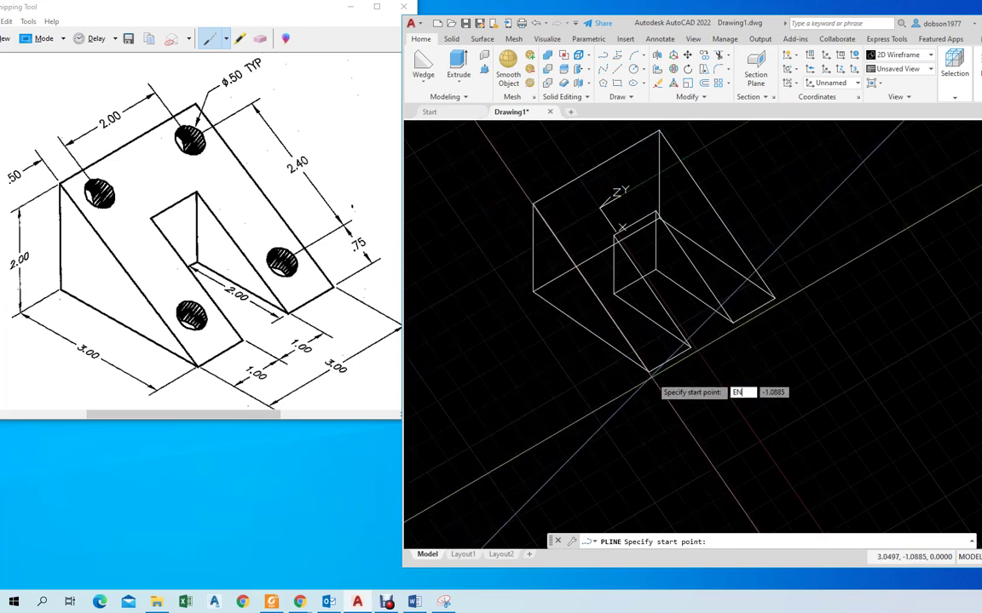
pyautogui.write('D')
pyautogui.press('Return')
pyautogui.click(648, 372)
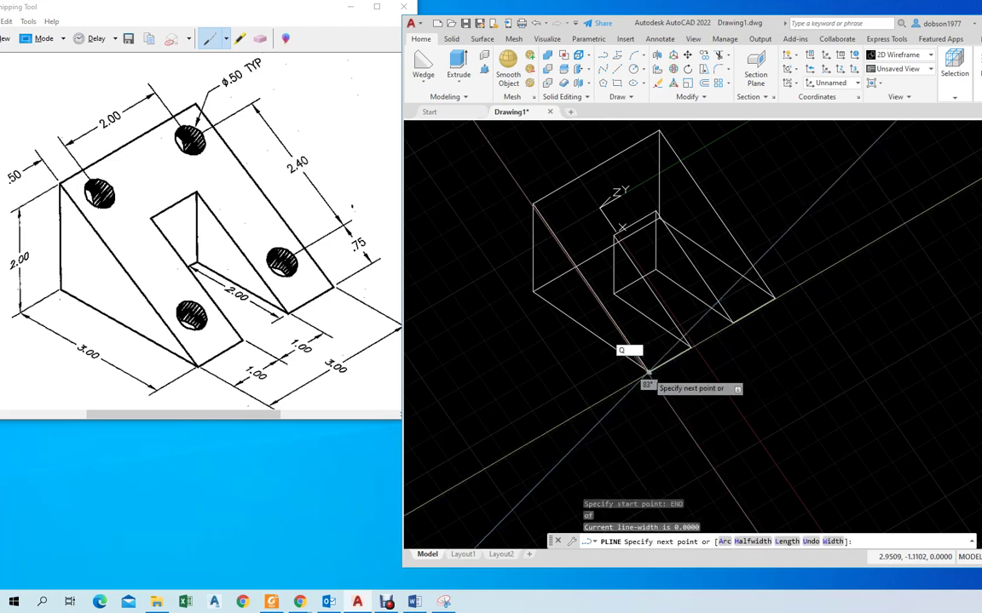
pyautogui.press('Return')
pyautogui.write('.2')
pyautogui.press('Return')
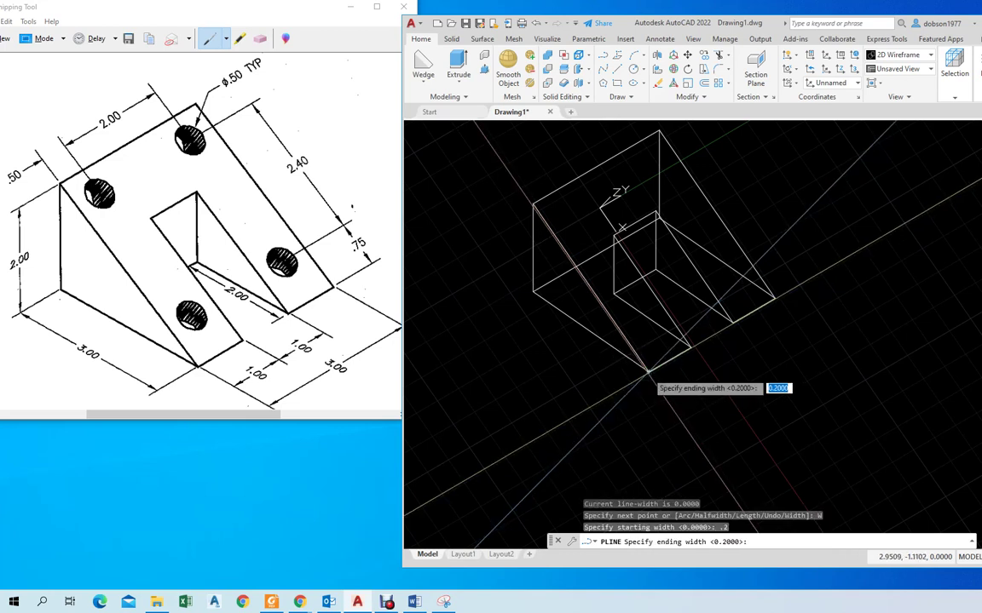
pyautogui.press('Return')
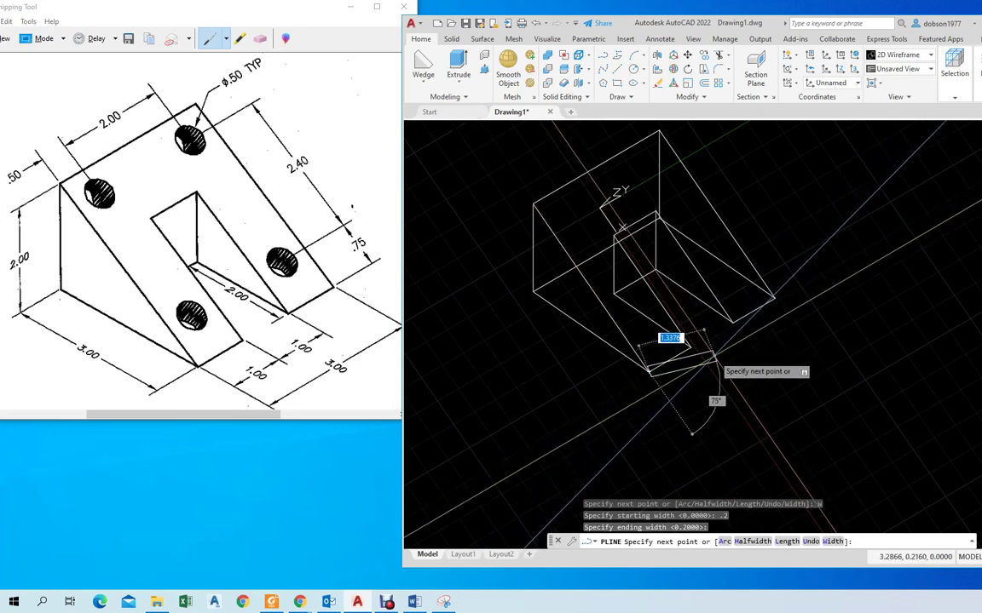
pyautogui.write('END')
pyautogui.press('Return')
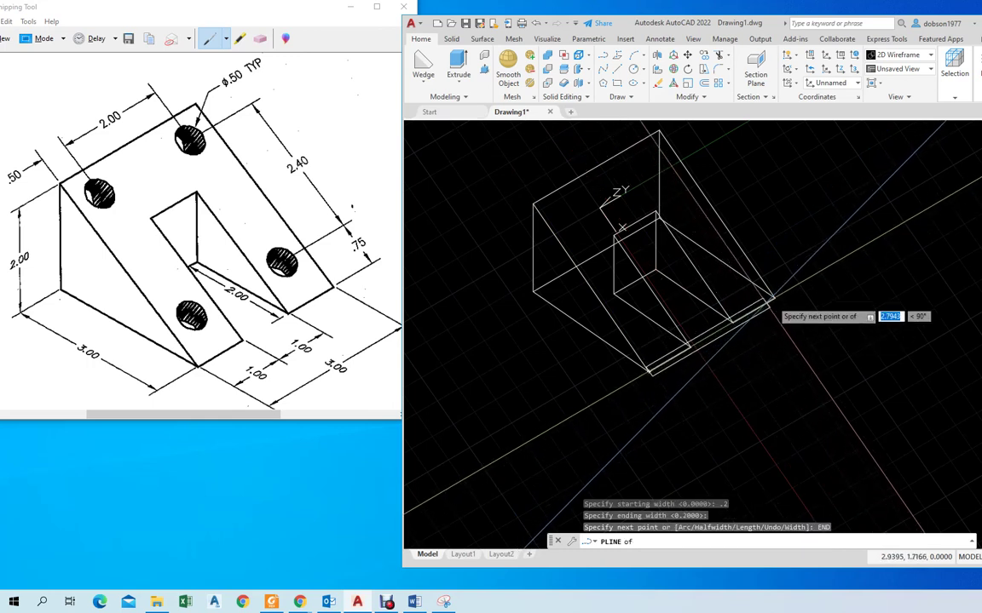
pyautogui.click(772, 301)
pyautogui.press('Escape')
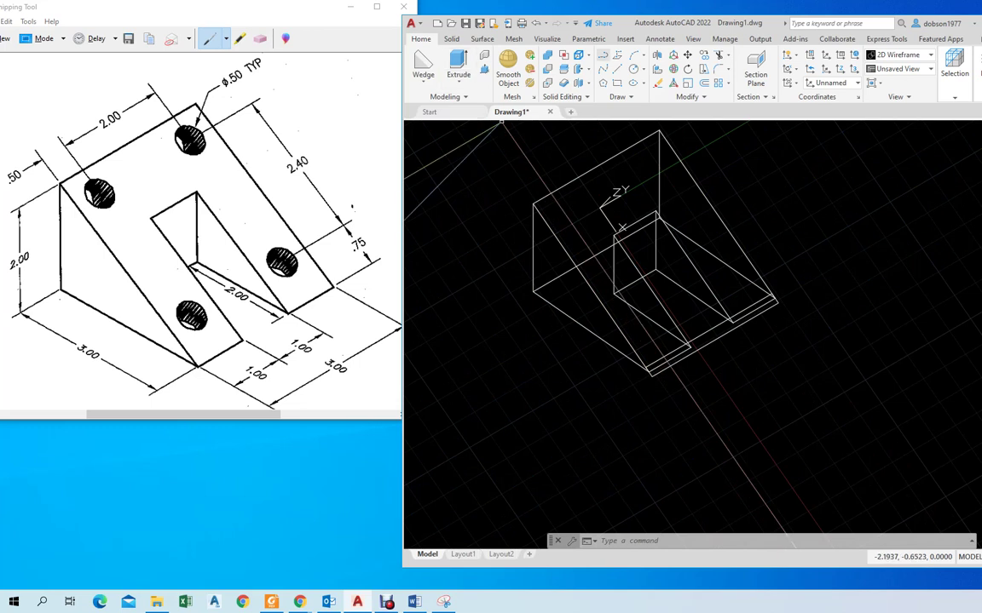
# Draw a 0.2-wide polyline along the sloped face's left edge, from its lower corner endpoint to its upper corner endpoint
pyautogui.click(603, 54)
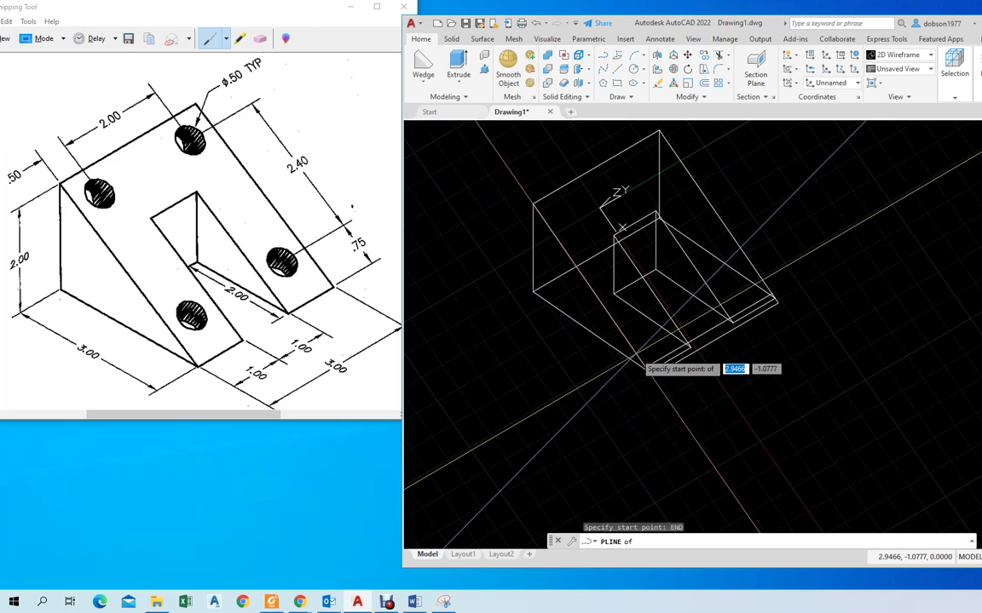
pyautogui.click(649, 371)
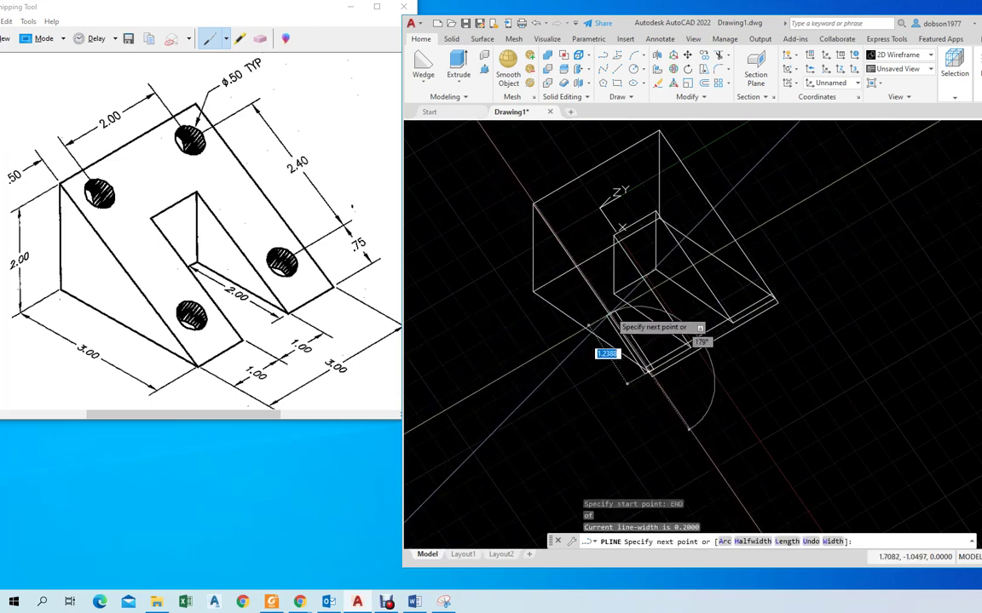
pyautogui.write('EN')
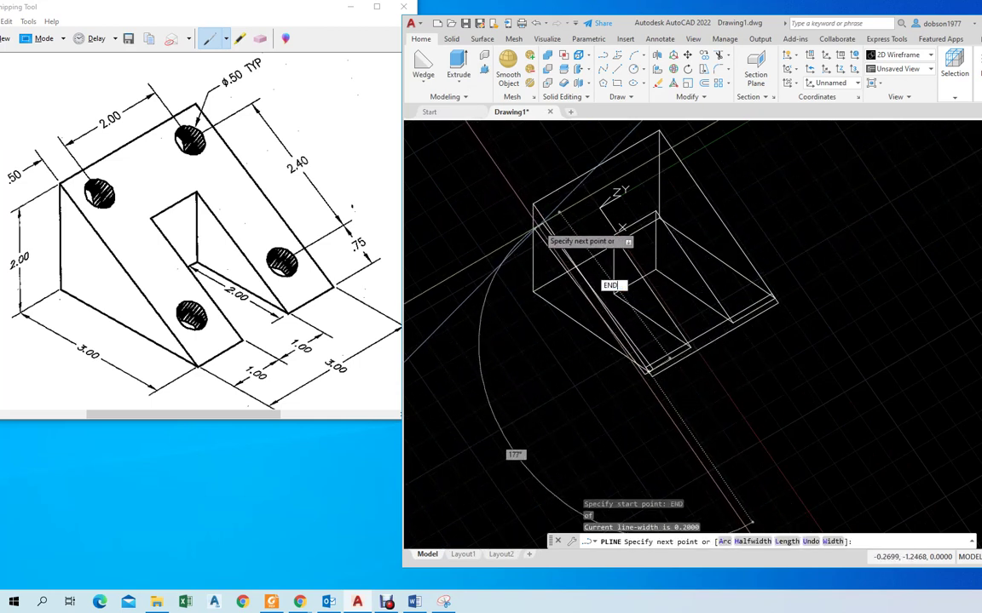
pyautogui.write('D')
pyautogui.press('Return')
pyautogui.click(532, 207)
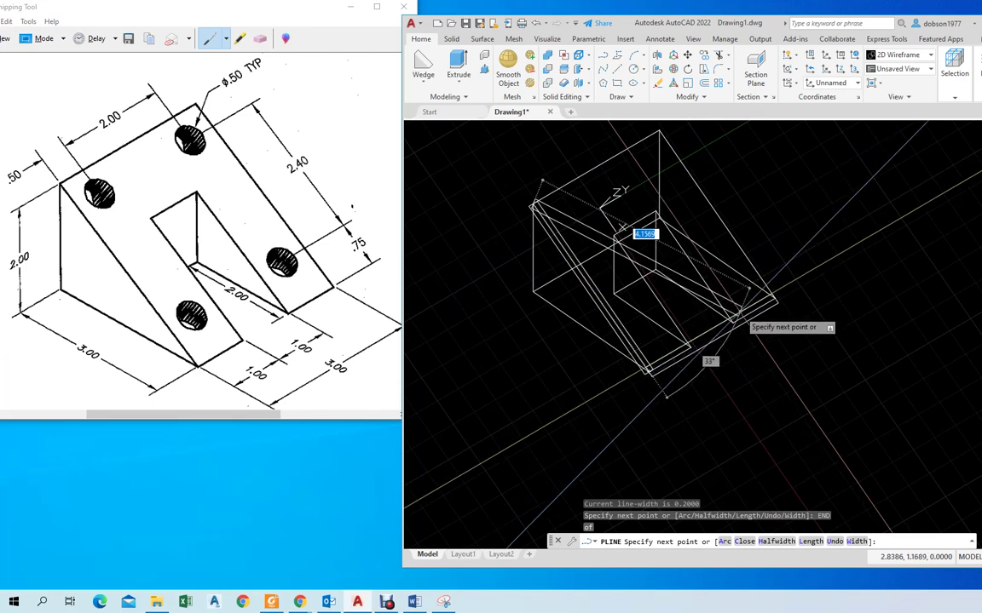
pyautogui.press('Escape')
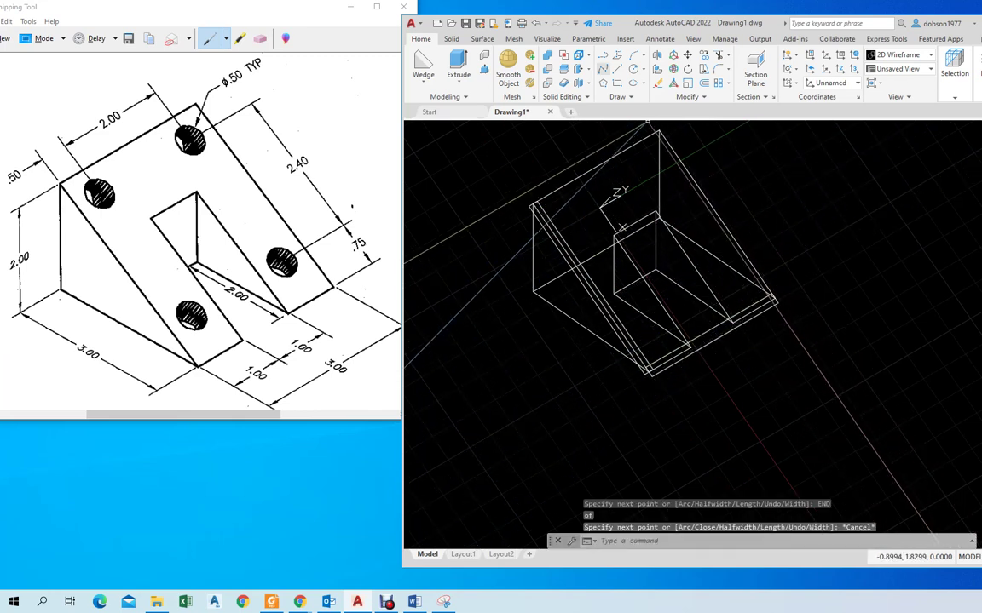
# Draw a 0.2-wide polyline along the sloped face's right edge, from its lower corner endpoint to its upper corner endpoint
pyautogui.press('Return')
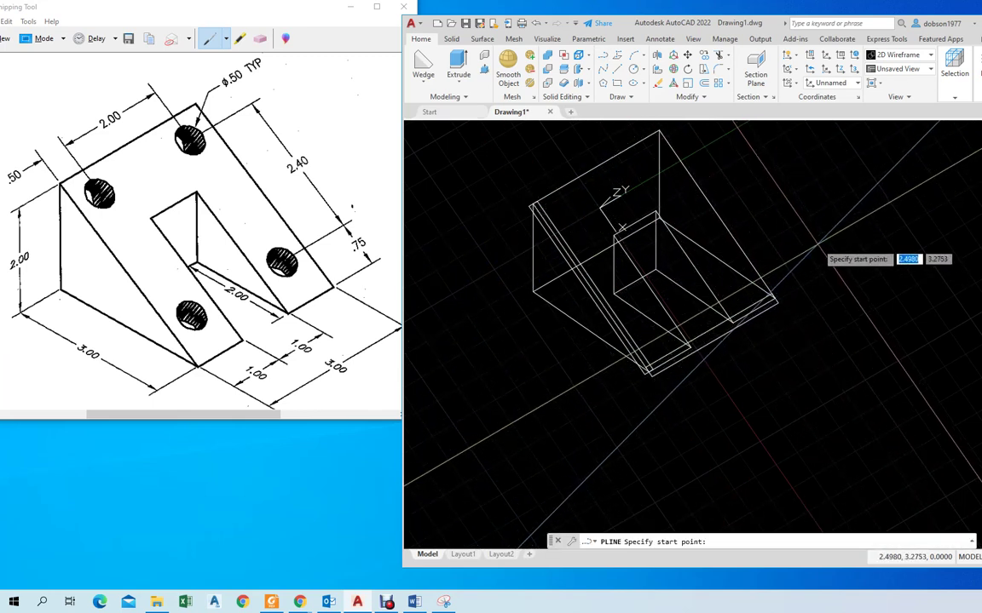
pyautogui.write('END')
pyautogui.press('Return')
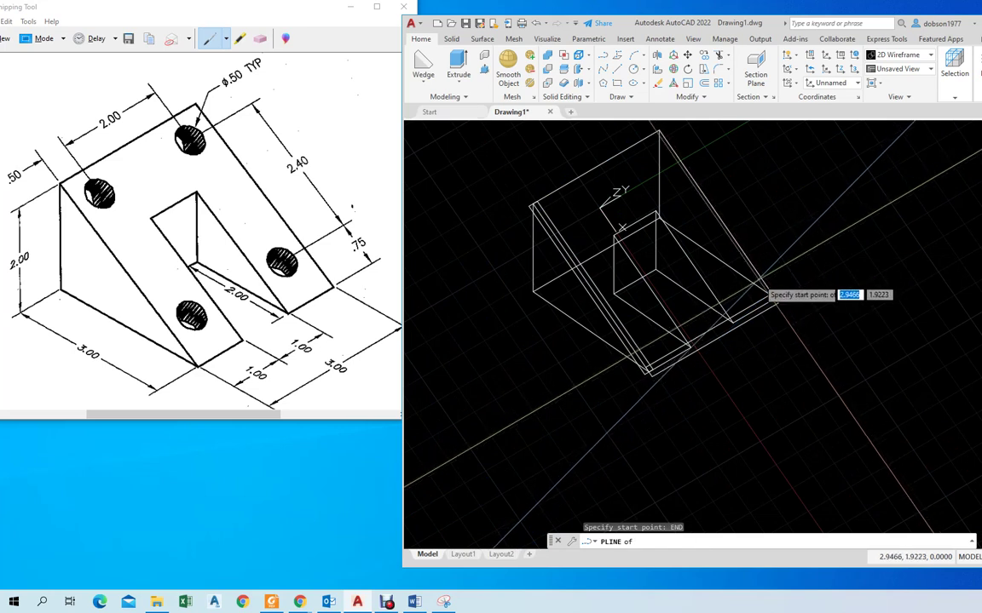
pyautogui.click(774, 298)
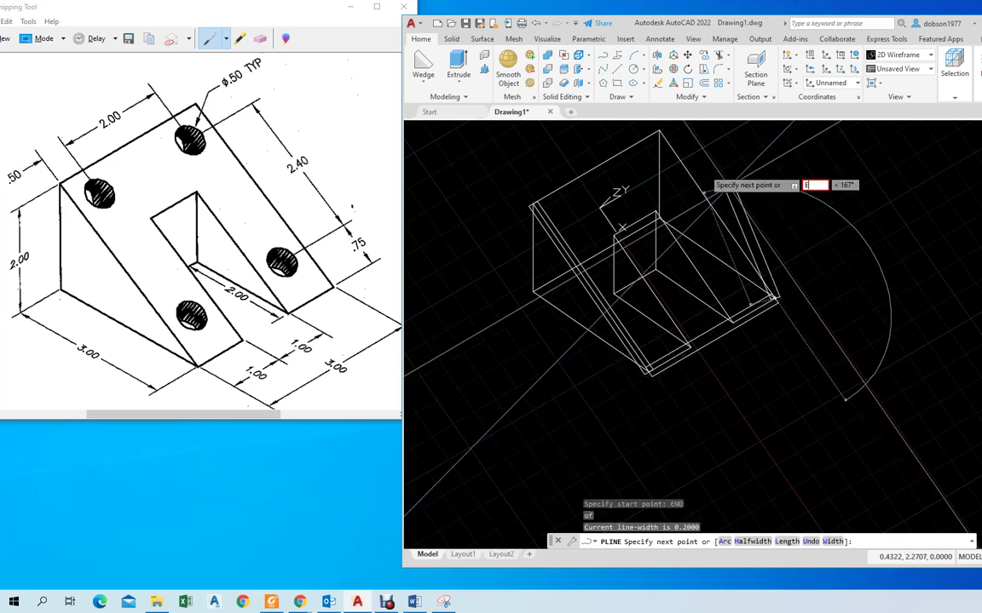
pyautogui.write('D')
pyautogui.press('Return')
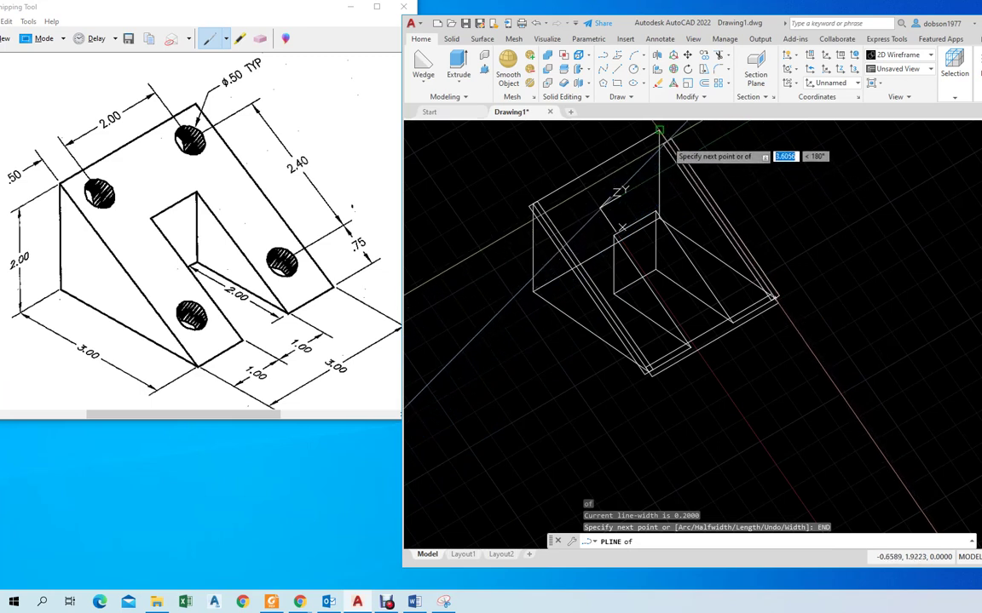
pyautogui.click(658, 131)
pyautogui.press('Escape')
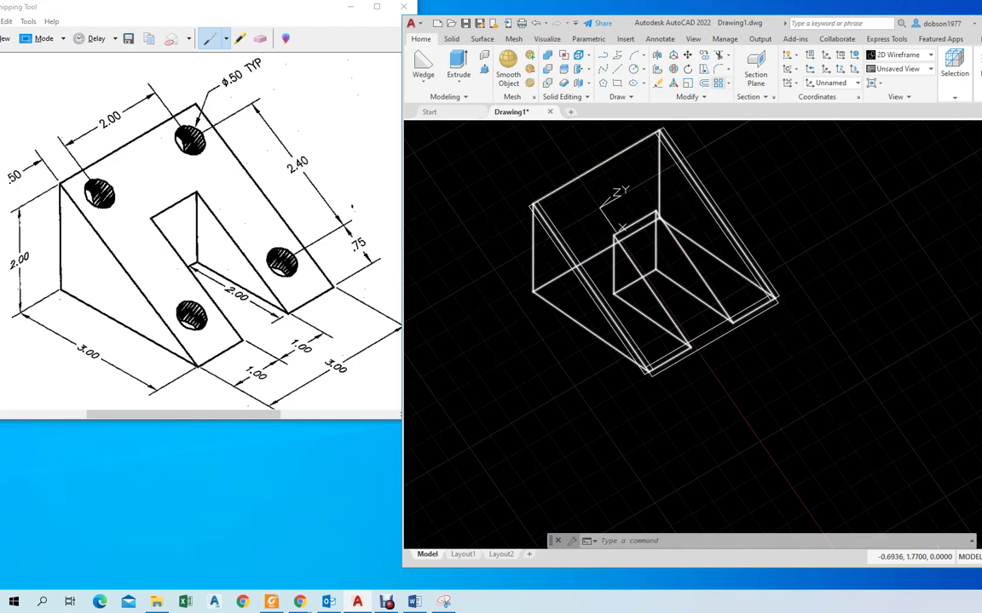
# Offset the polyline on the lower edge by .75 up the sloped face
pyautogui.click(703, 82)
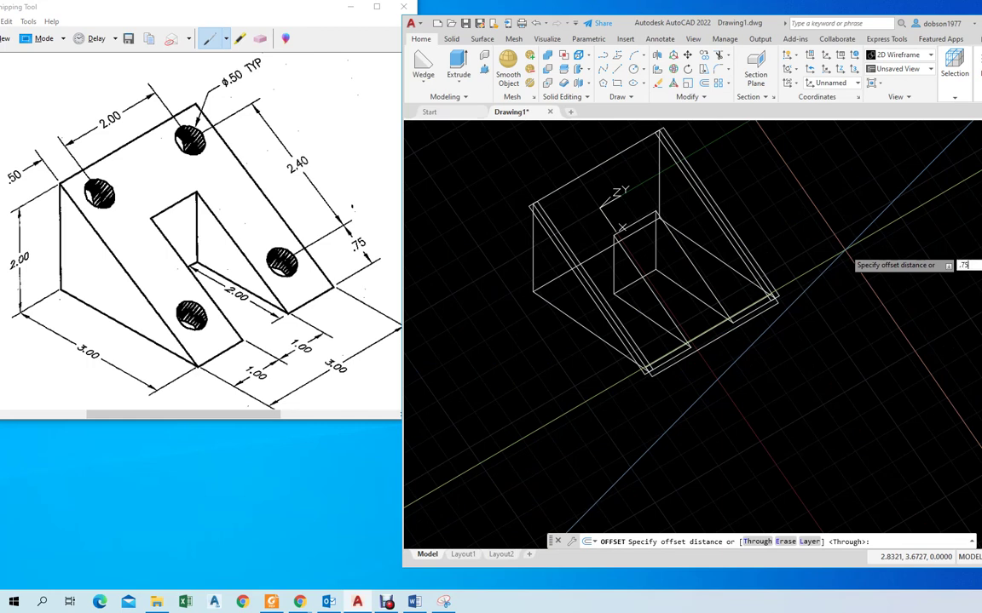
pyautogui.write('.75')
pyautogui.press('Return')
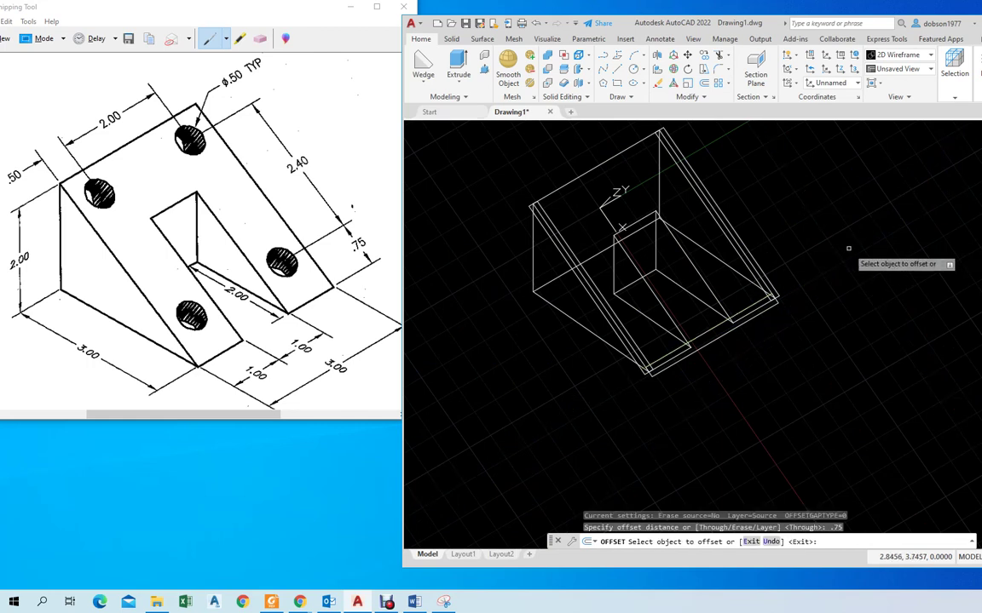
pyautogui.click(703, 333)
pyautogui.click(682, 298)
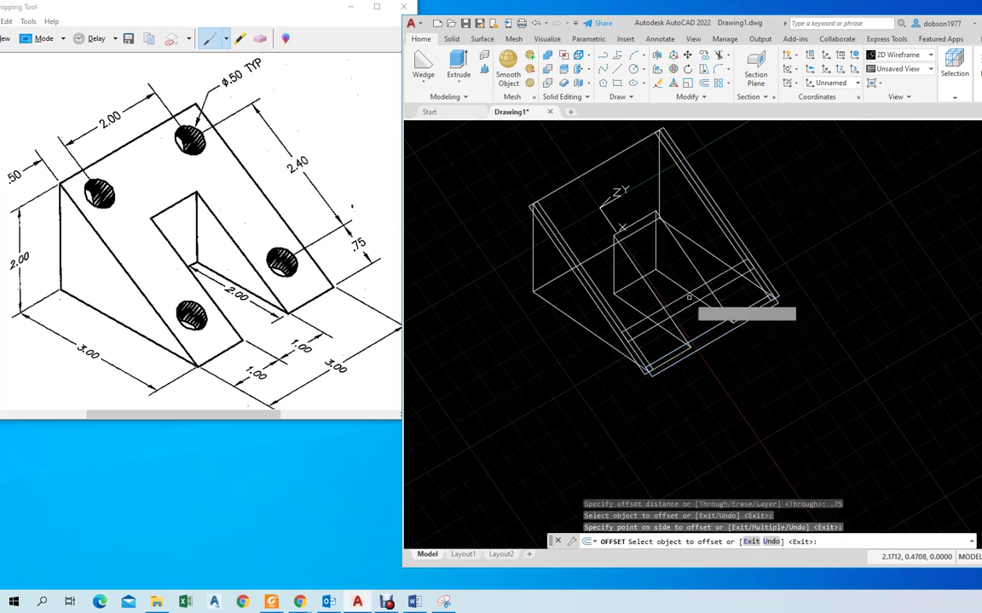
pyautogui.press('Escape')
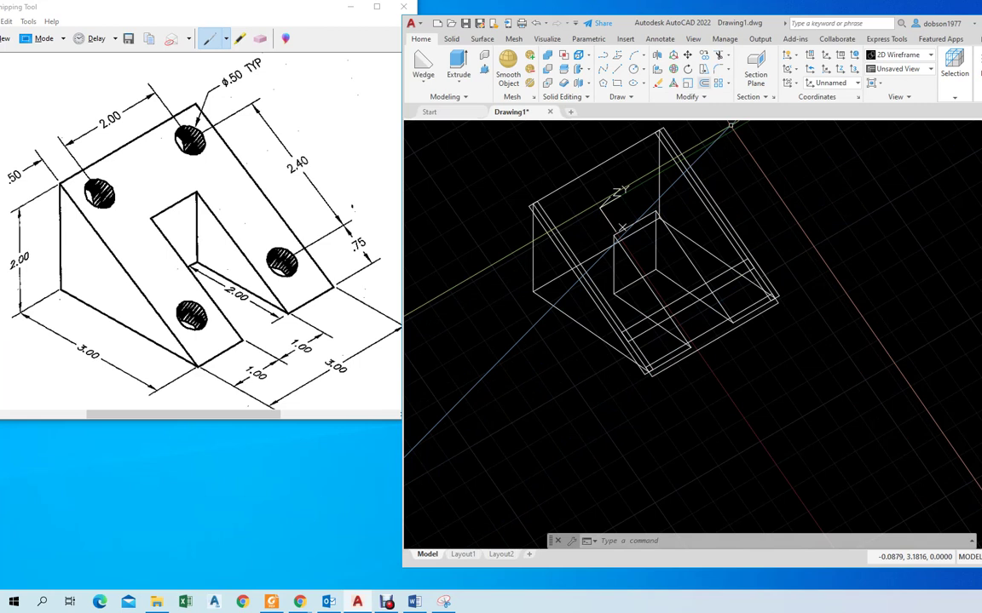
# Offset the polylines on the left and right sloping edges inward by .50 each
pyautogui.write('o')
pyautogui.press('Return')
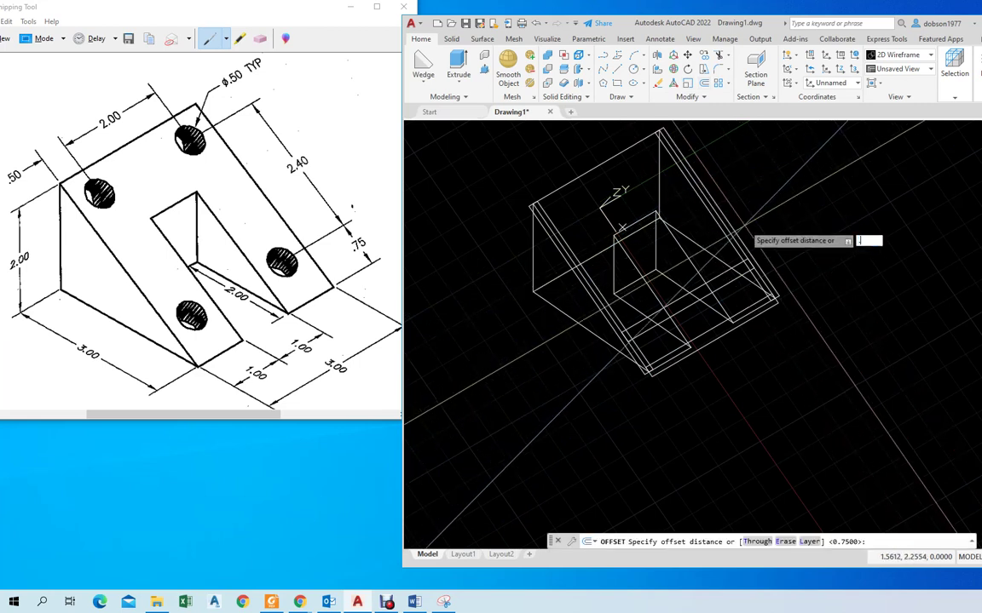
pyautogui.press('Return')
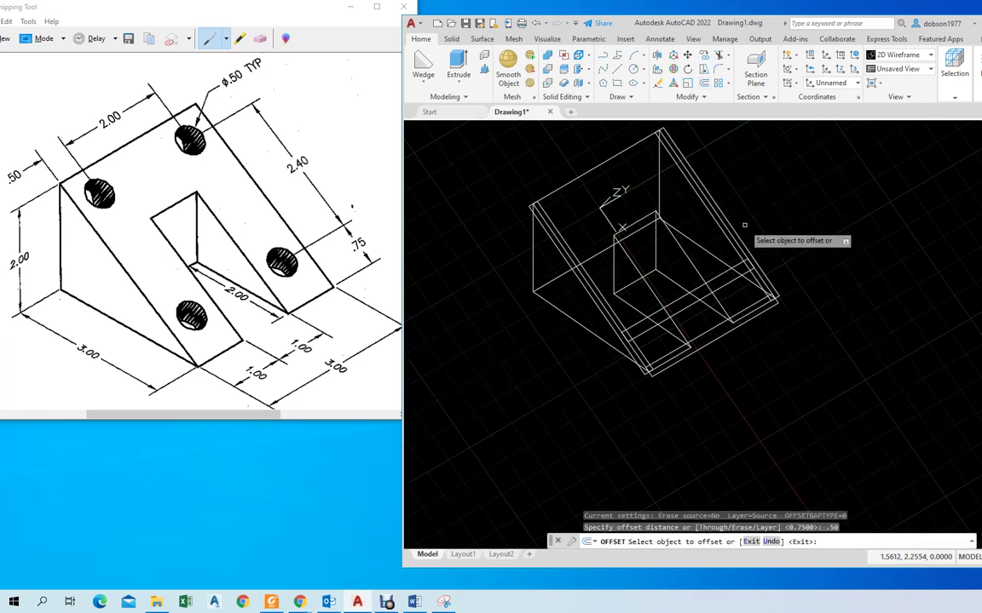
pyautogui.click(547, 230)
pyautogui.click(587, 222)
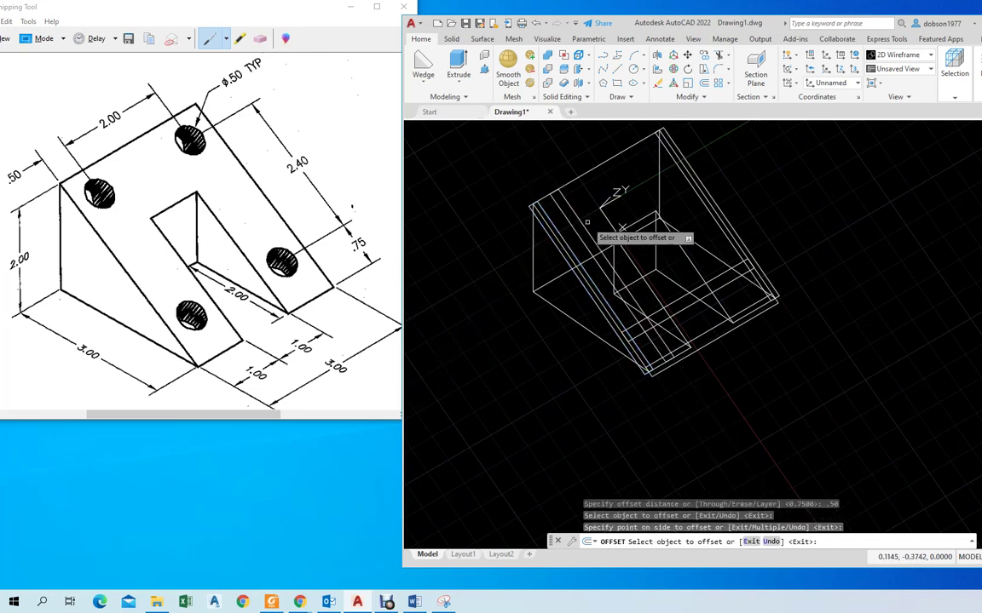
pyautogui.click(694, 193)
pyautogui.click(717, 270)
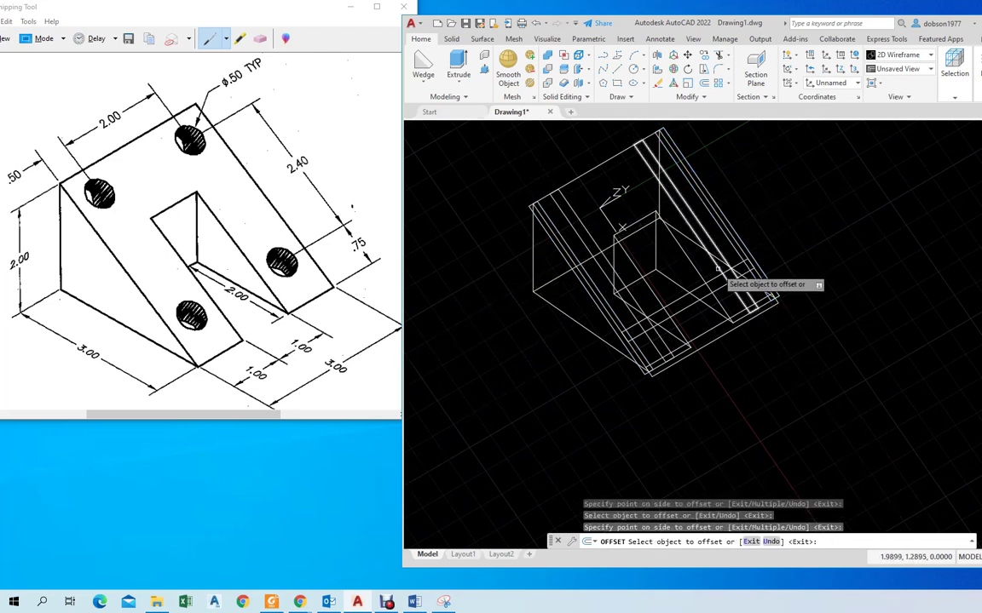
pyautogui.click(701, 245)
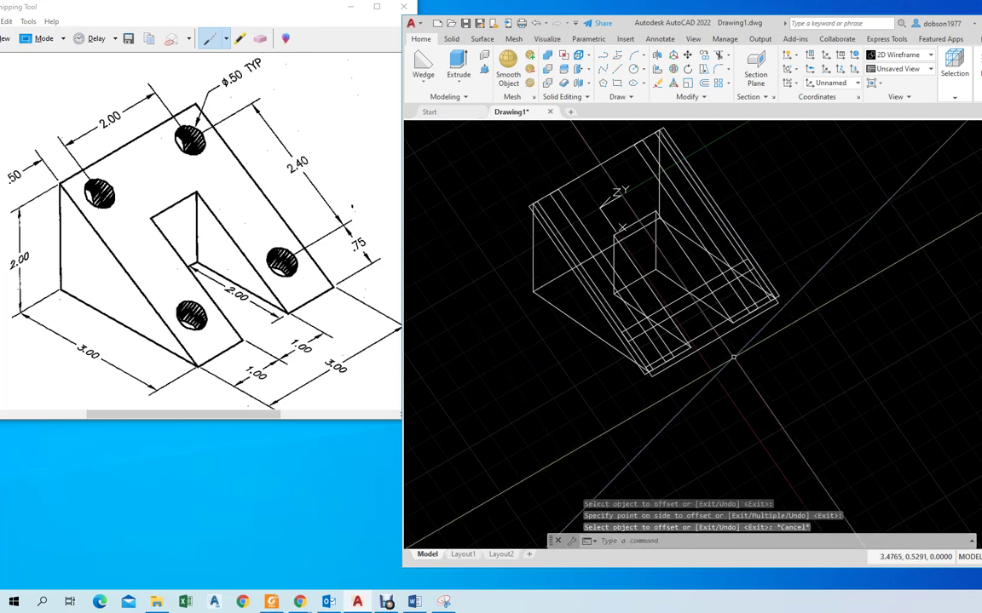
pyautogui.press('Escape')
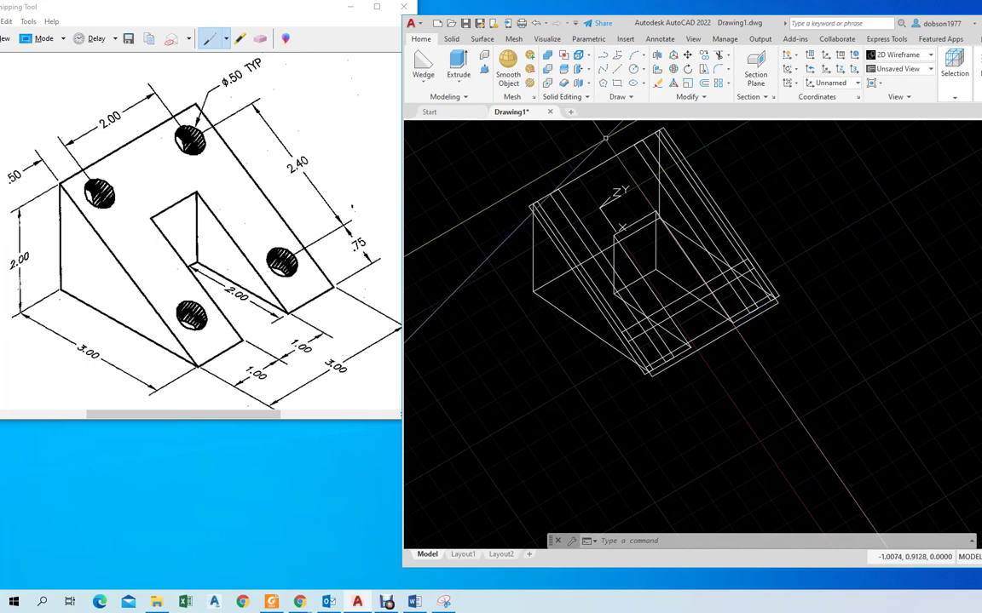
# Offset the polyline on the lower edge by 3.15 up the sloped face
pyautogui.write('o')
pyautogui.press('Return')
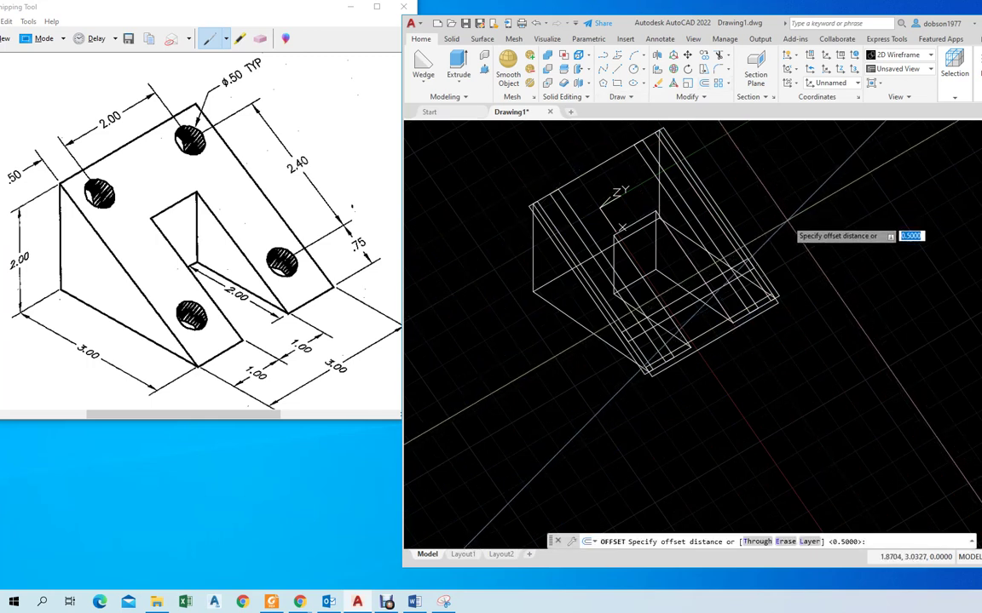
pyautogui.press('Return')
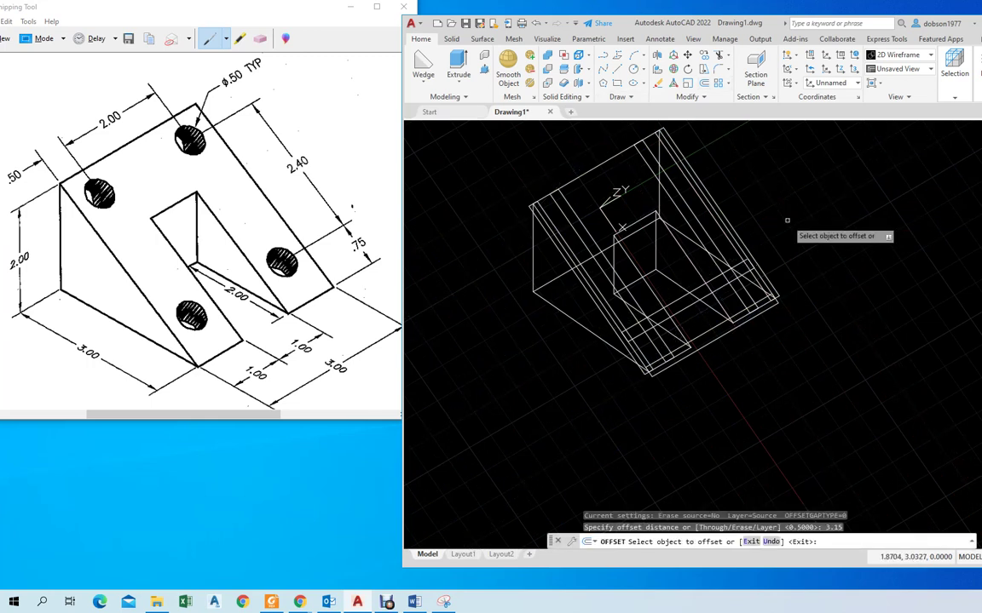
pyautogui.click(712, 329)
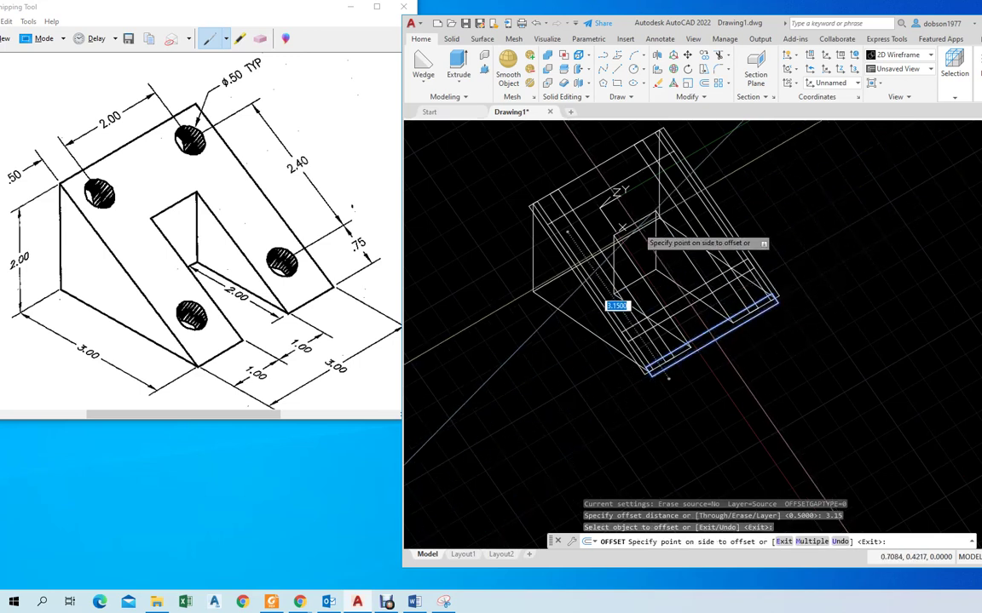
pyautogui.click(619, 303)
pyautogui.press('Escape')
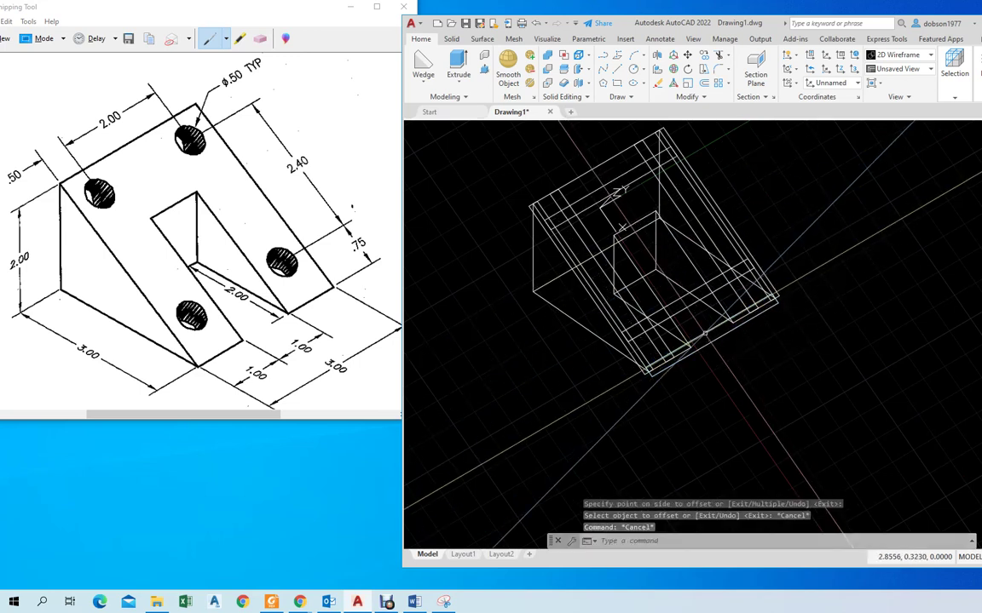
# Erase the original polyline along the sloped face's lower edge
pyautogui.click(706, 337)
pyautogui.write('E')
pyautogui.press('Return')
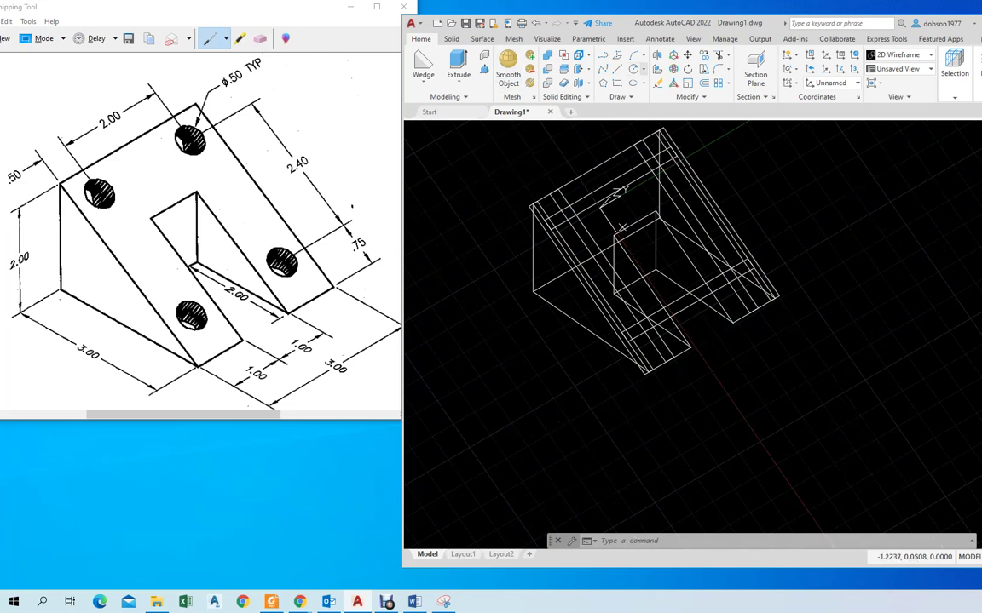
# Draw a .50-diameter circle centered on the intersection of the upper and left offset polylines
pyautogui.click(642, 69)
pyautogui.click(664, 107)
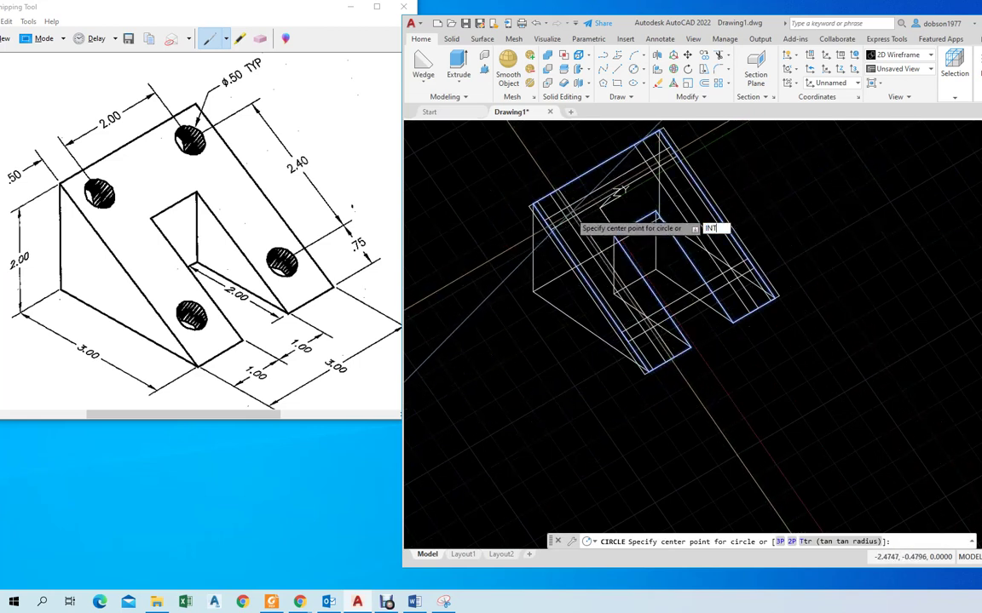
pyautogui.write('INT')
pyautogui.press('Return')
pyautogui.click(569, 212)
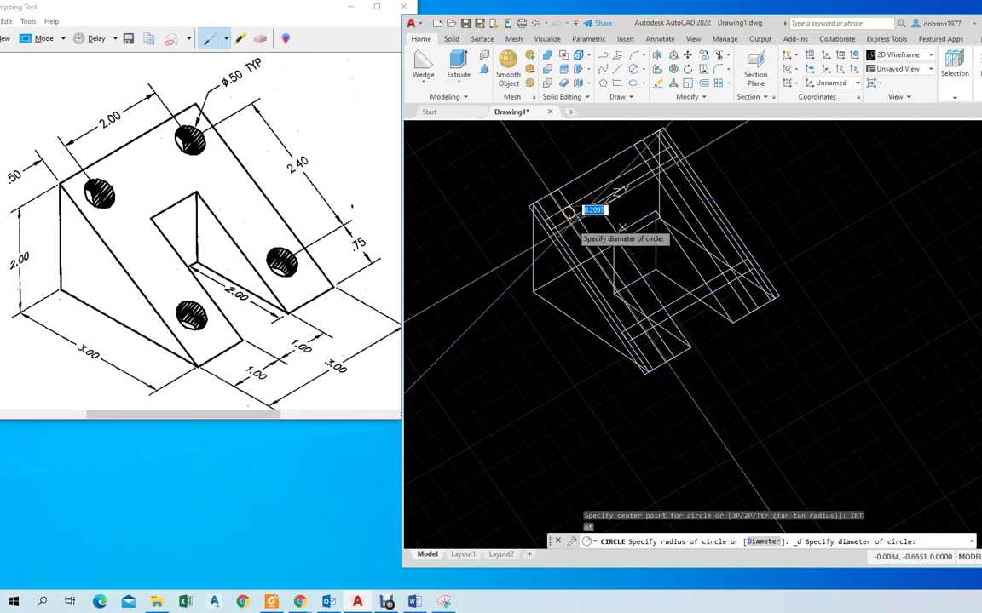
pyautogui.press('Return')
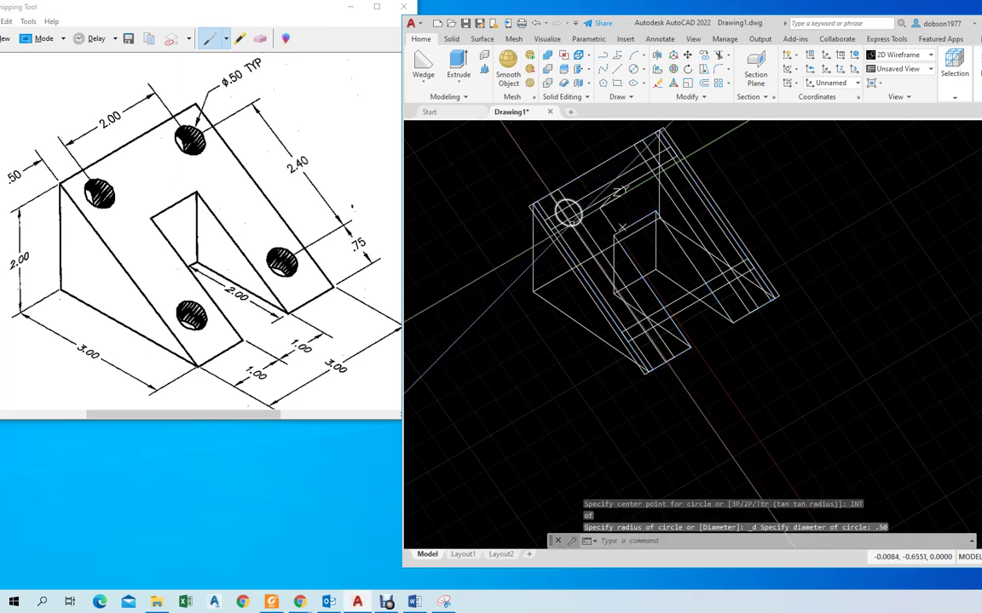
pyautogui.press('Escape')
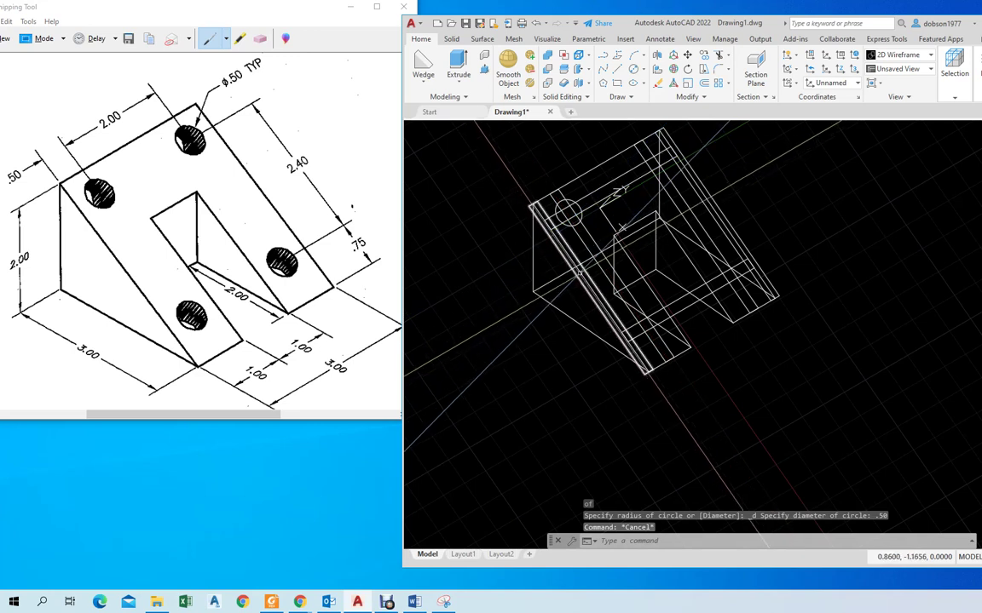
# Draw a .50-diameter circle centered on the intersection of the upper and right offset polylines
pyautogui.keyDown('shift'); pyautogui.moveTo(705, 194); pyautogui.dragTo(652, 121, button='middle'); pyautogui.keyUp('shift')
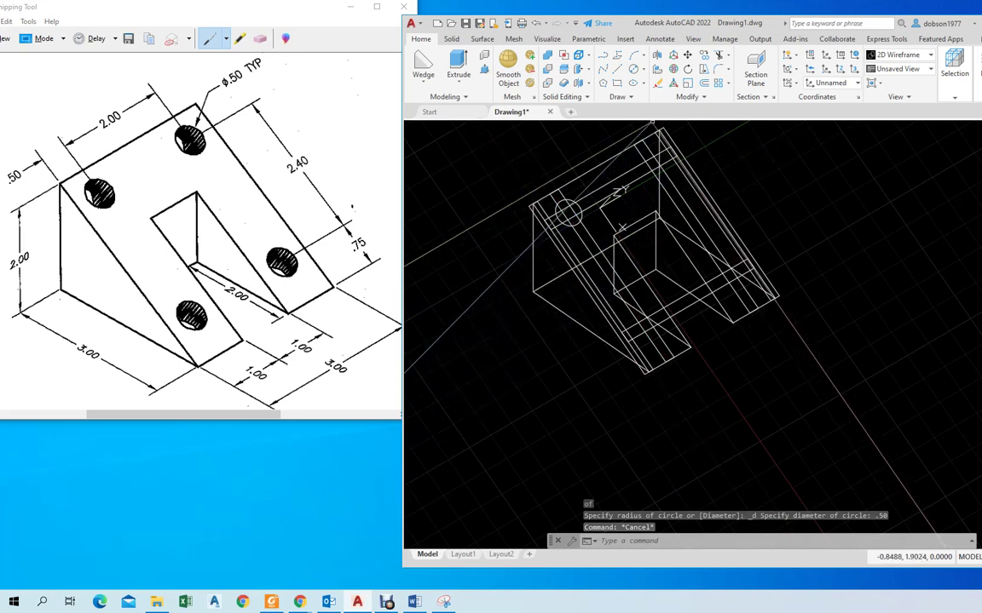
pyautogui.press('Return')
pyautogui.write('i')
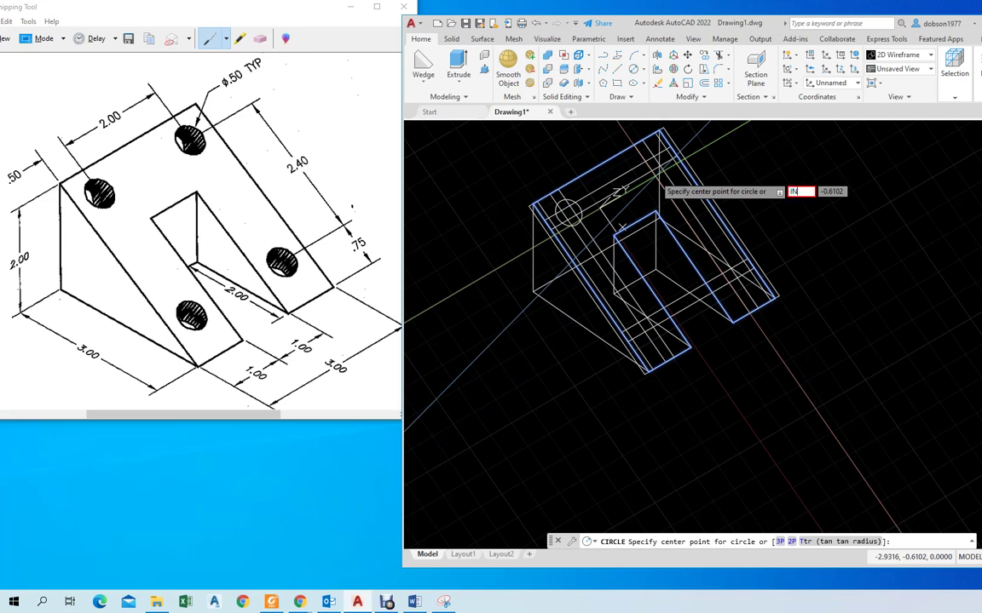
pyautogui.press('Return')
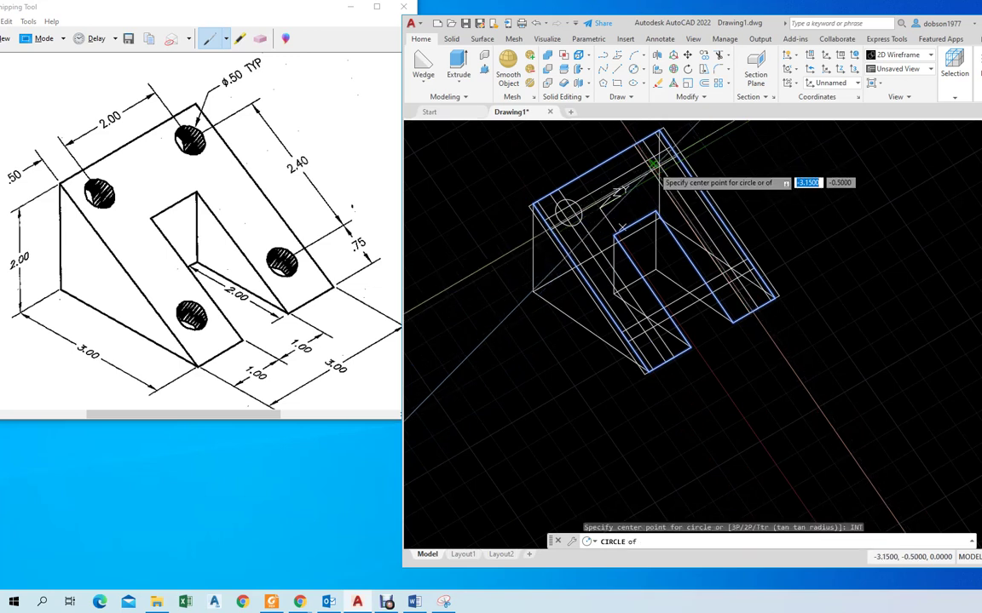
pyautogui.click(655, 163)
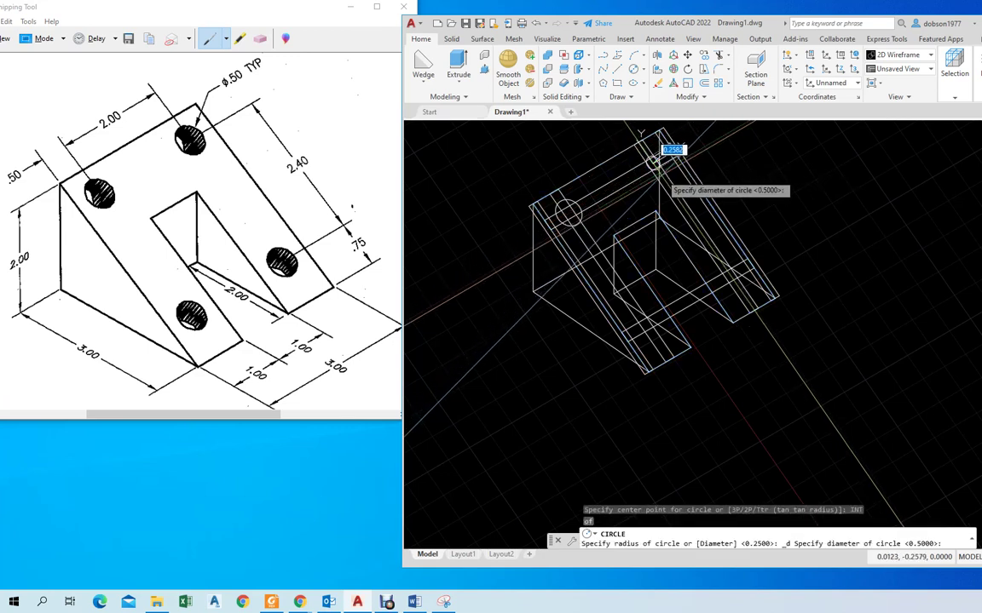
pyautogui.press('Return')
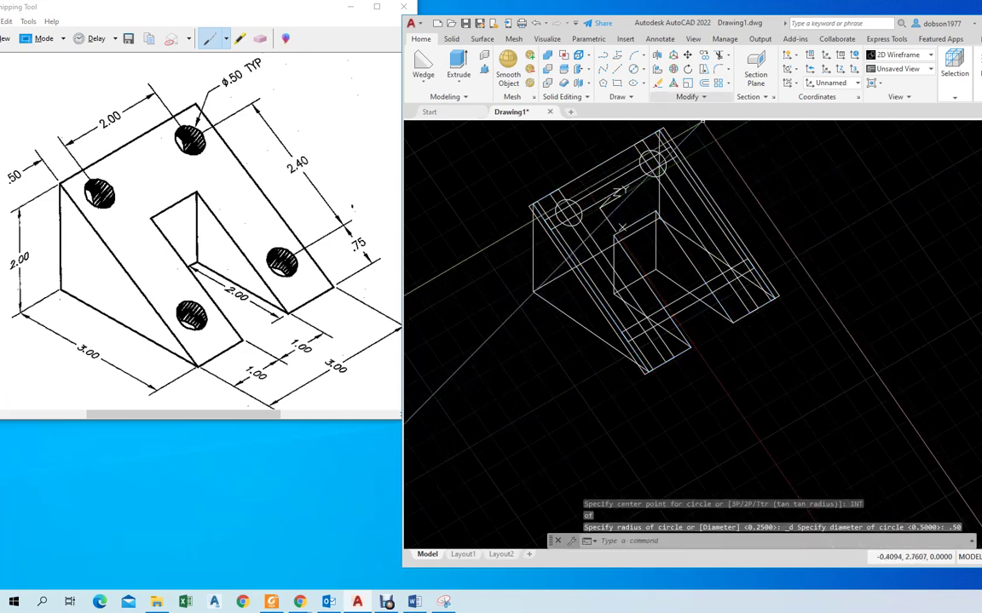
# Draw a .50-diameter circle centered on the intersection of the lower and left offset polylines
pyautogui.click(633, 69)
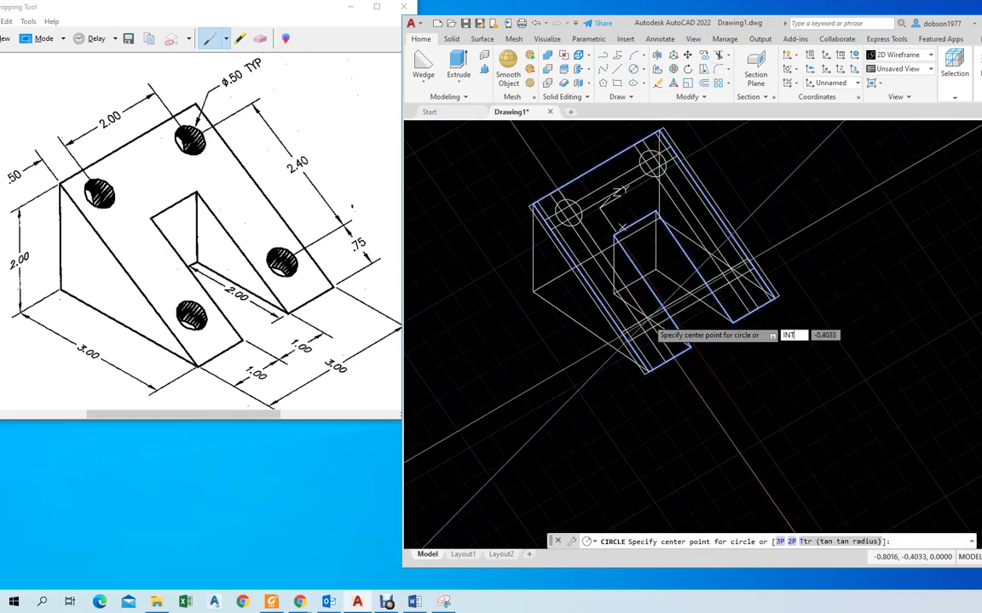
pyautogui.press('Return')
pyautogui.click(646, 325)
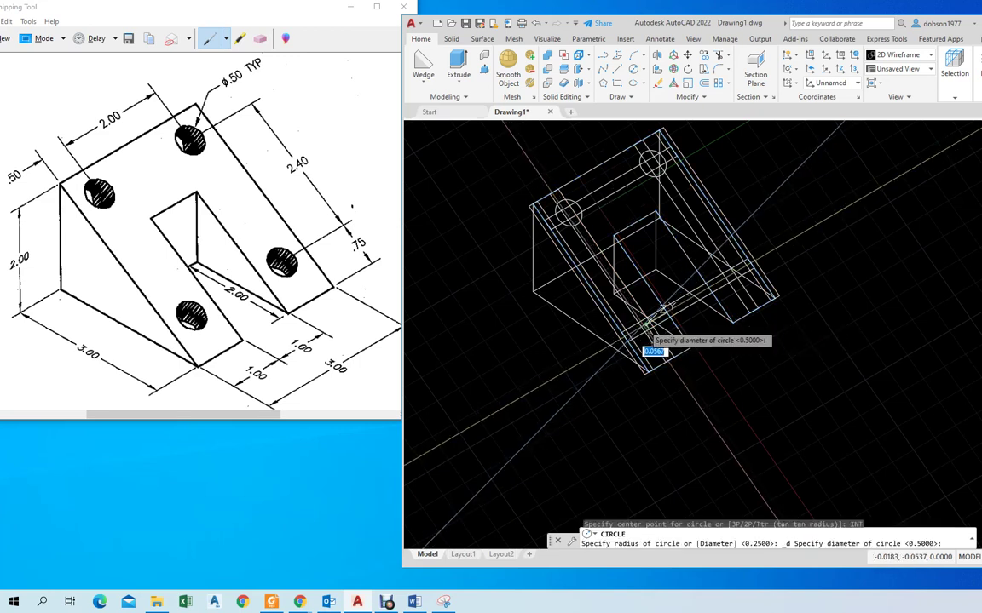
pyautogui.write('.50')
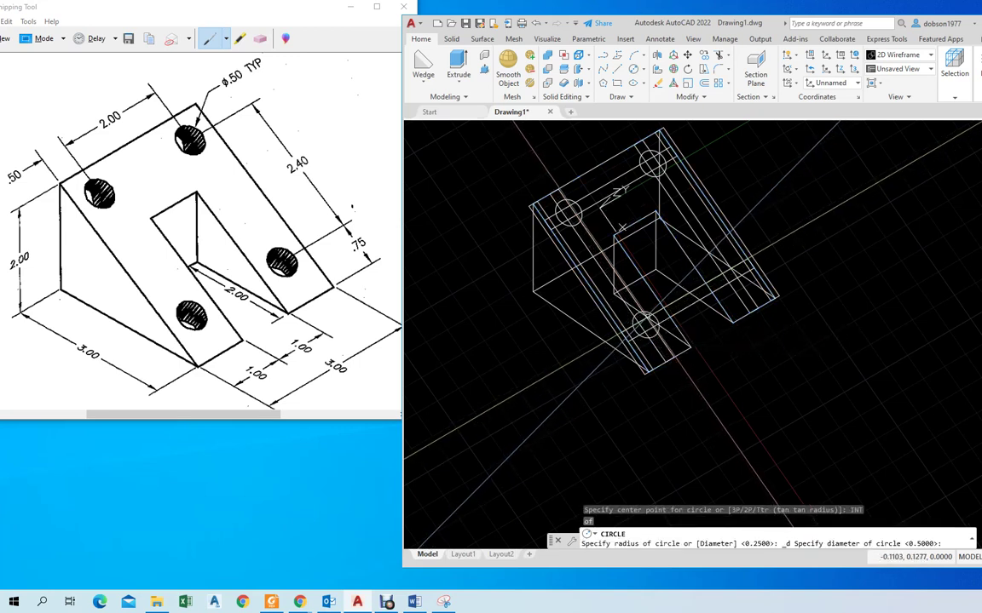
pyautogui.press('Return')
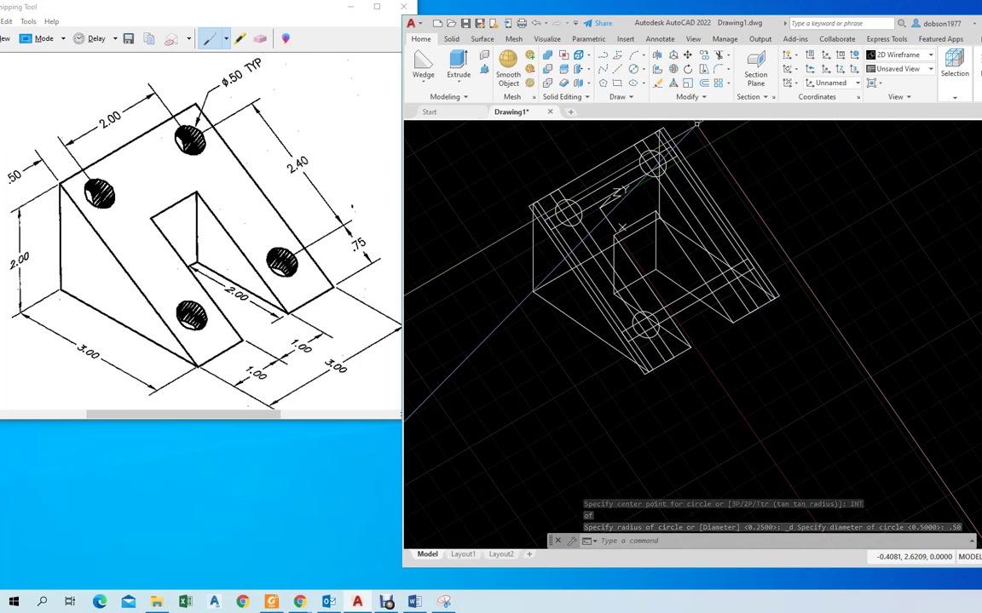
# Draw a .50-diameter circle centered on the intersection of the lower and right offset polylines
pyautogui.click(633, 68)
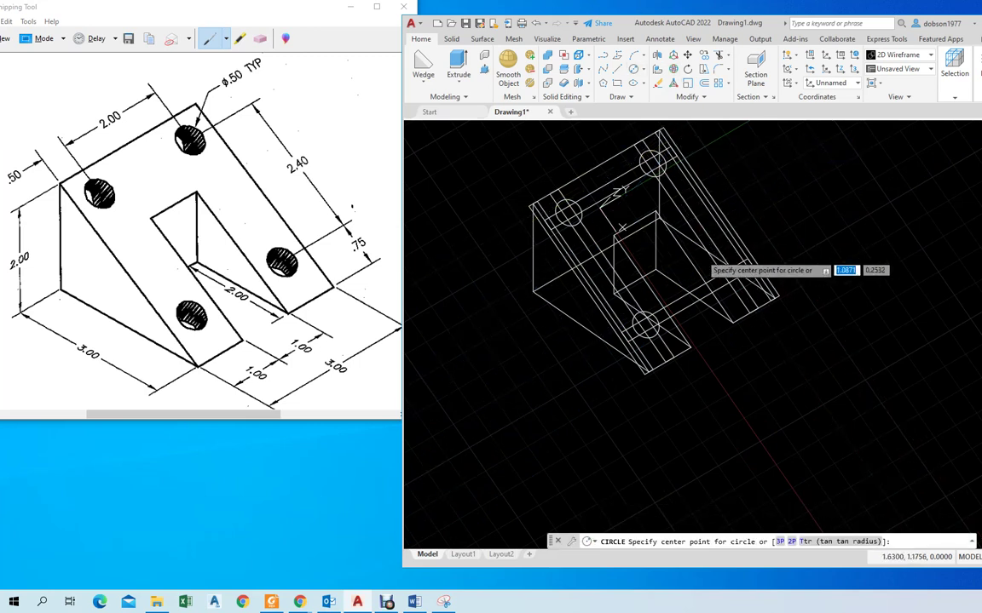
pyautogui.write('INT')
pyautogui.press('Return')
pyautogui.click(730, 277)
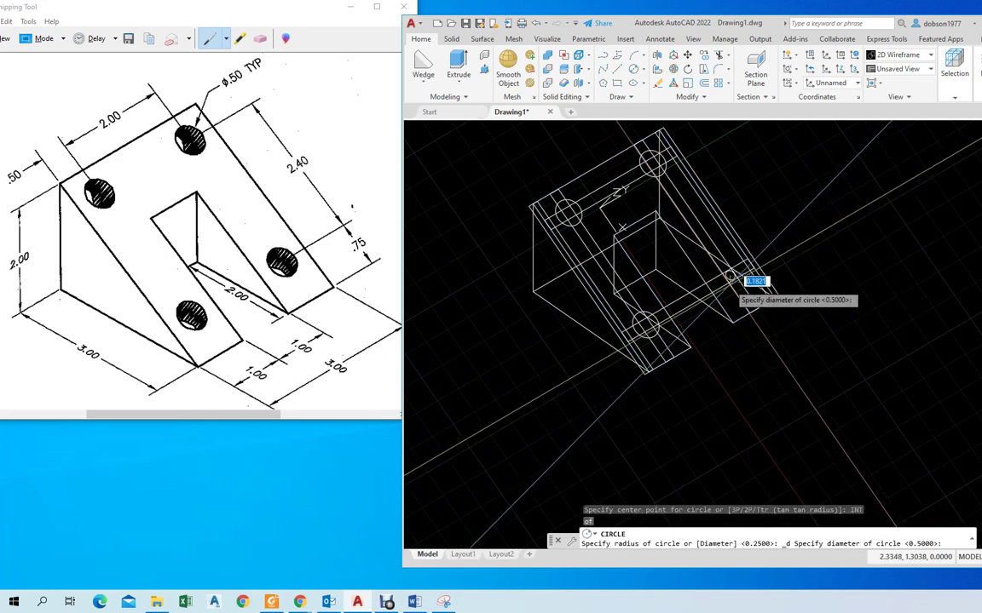
pyautogui.write('.5')
pyautogui.press('Return')
pyautogui.press('Escape')
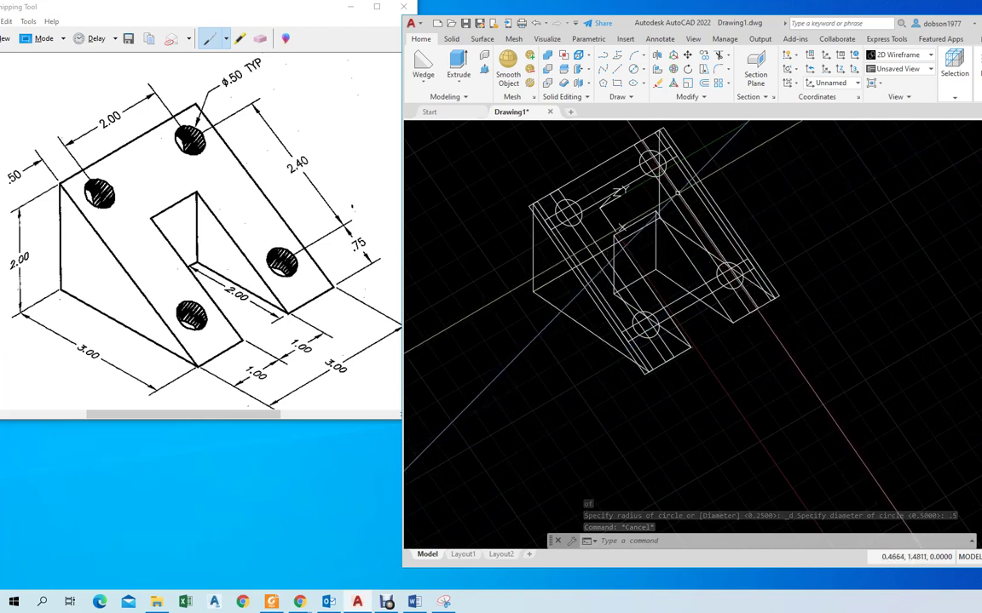
# Erase all remaining edge and offset polylines from the sloped face, keeping only the four circles and the wedge solid
pyautogui.click(677, 193)
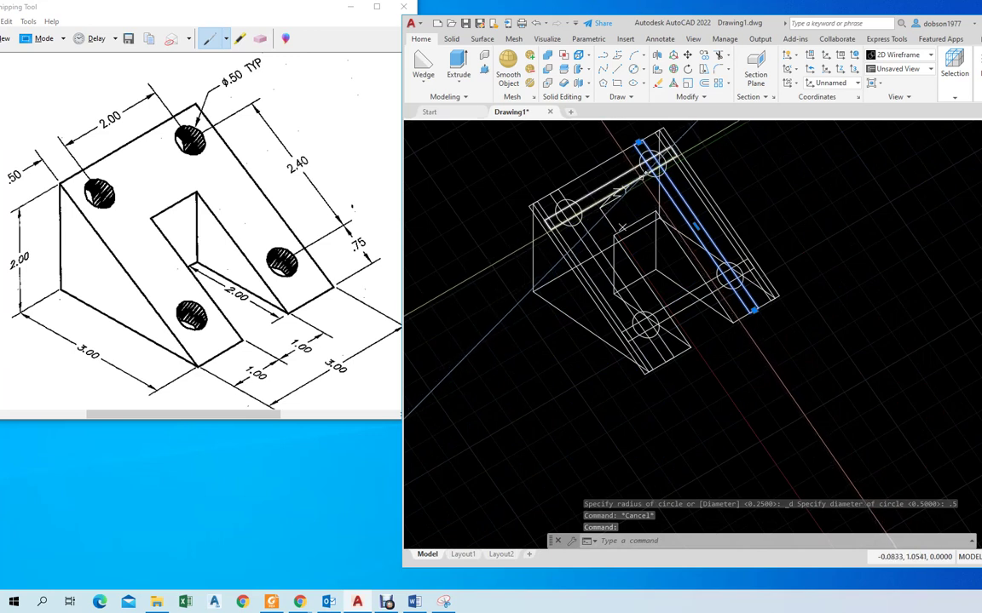
pyautogui.click(579, 226)
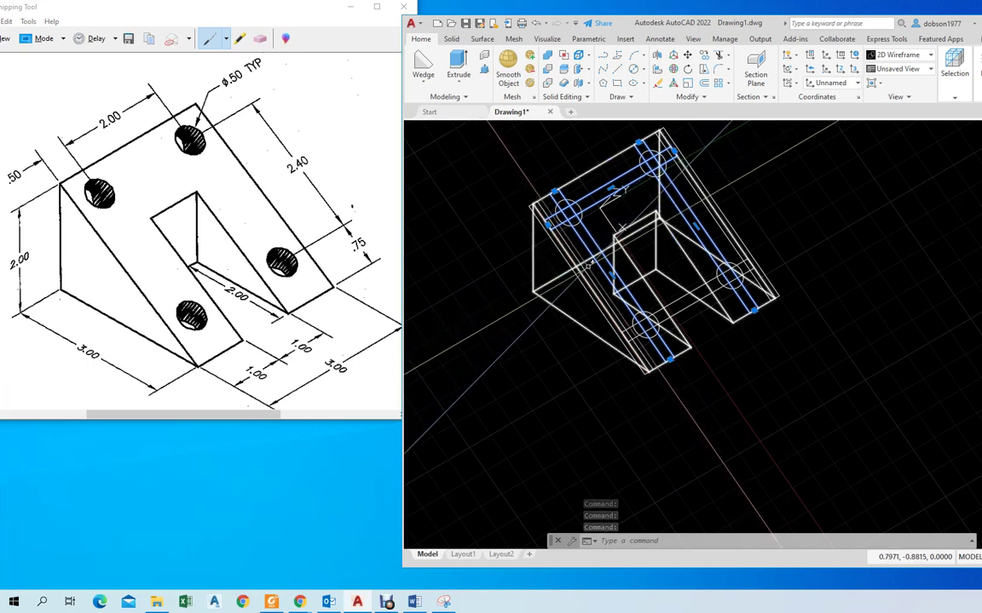
pyautogui.press('Delete')
pyautogui.write('c')
pyautogui.press('Return')
pyautogui.press('Escape')
pyautogui.write('e')
pyautogui.press('Return')
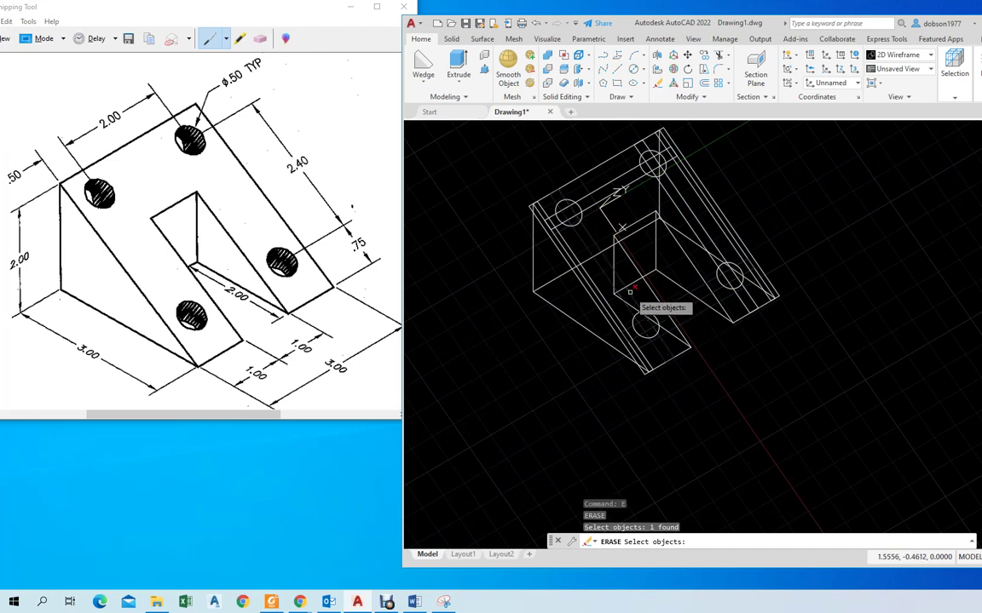
pyautogui.click(629, 291)
pyautogui.click(683, 205)
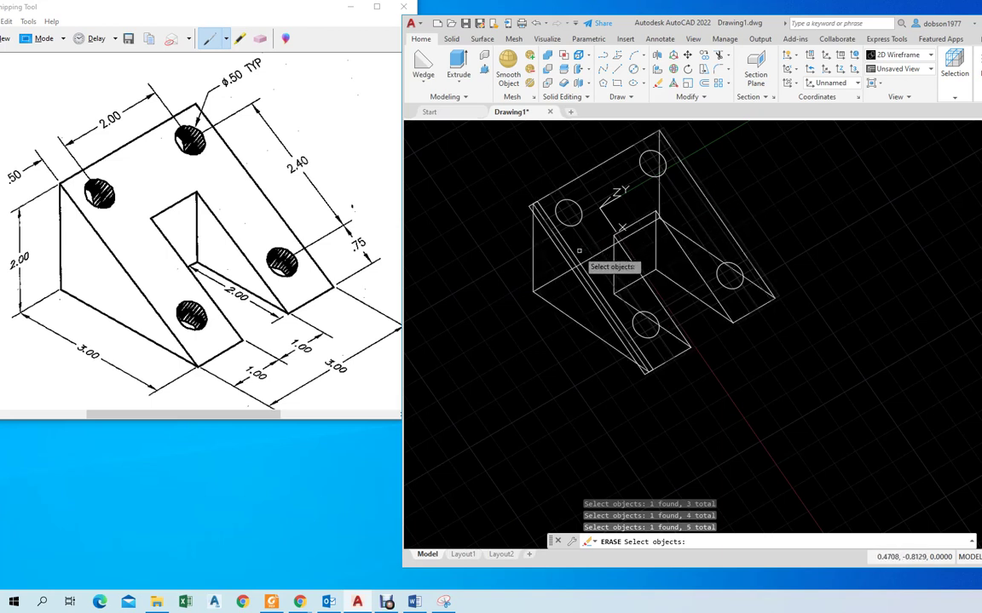
pyautogui.press('Return')
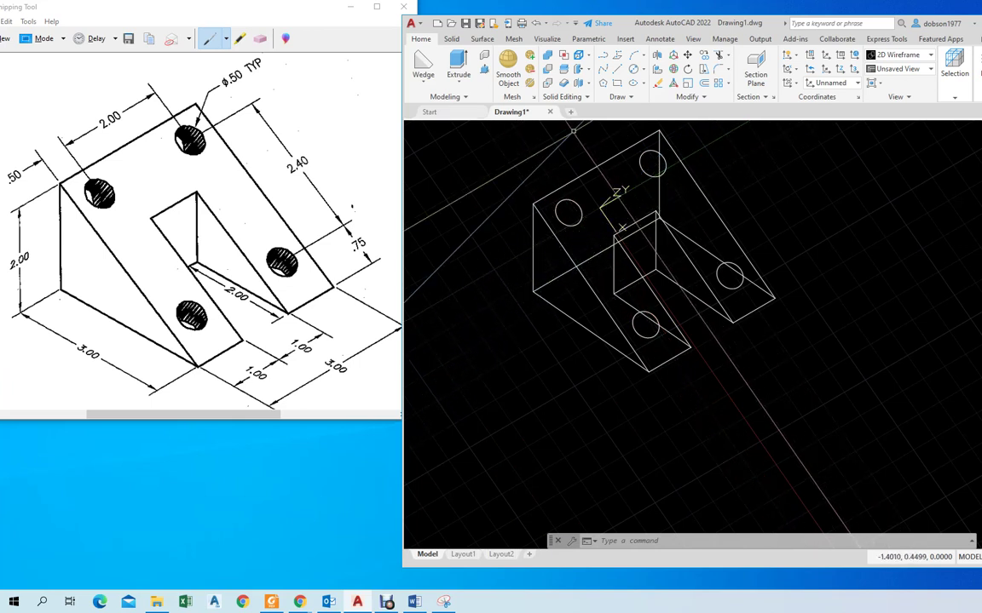
# Extrude the four circles about 4.67 down through the wedge, perpendicular to the sloped face
pyautogui.click(458, 64)
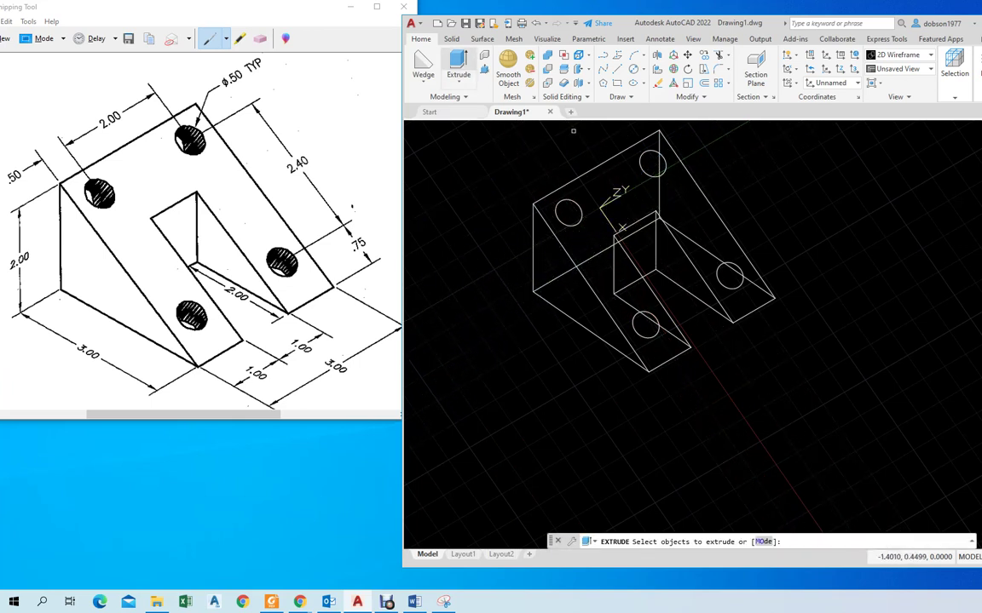
pyautogui.click(570, 225)
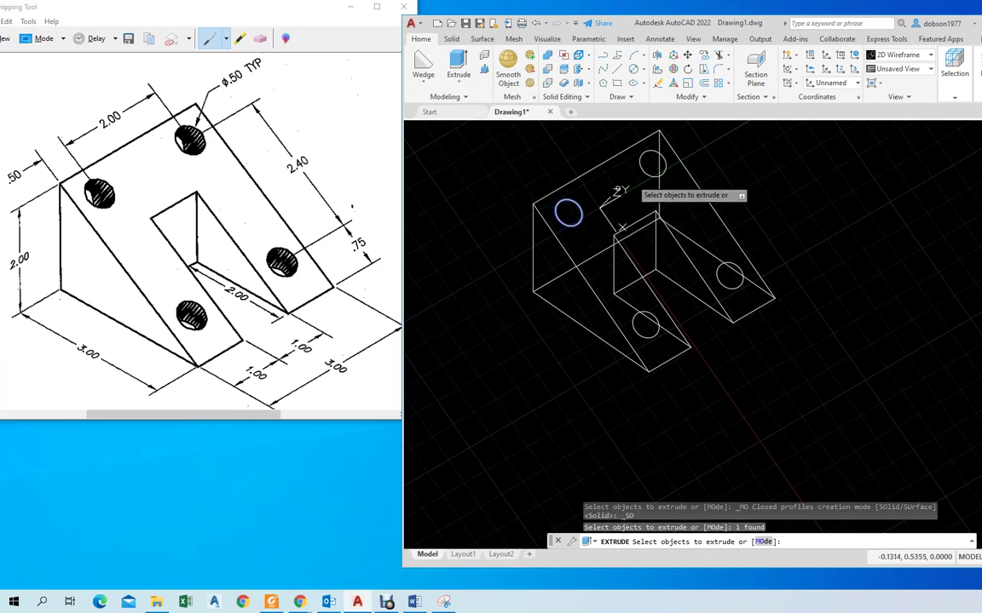
pyautogui.click(648, 175)
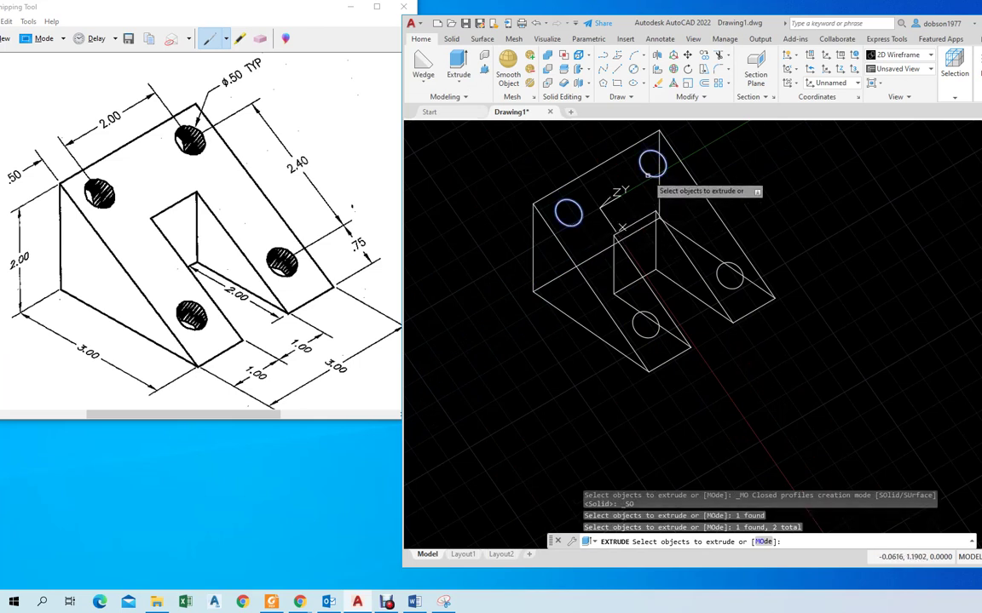
pyautogui.click(720, 281)
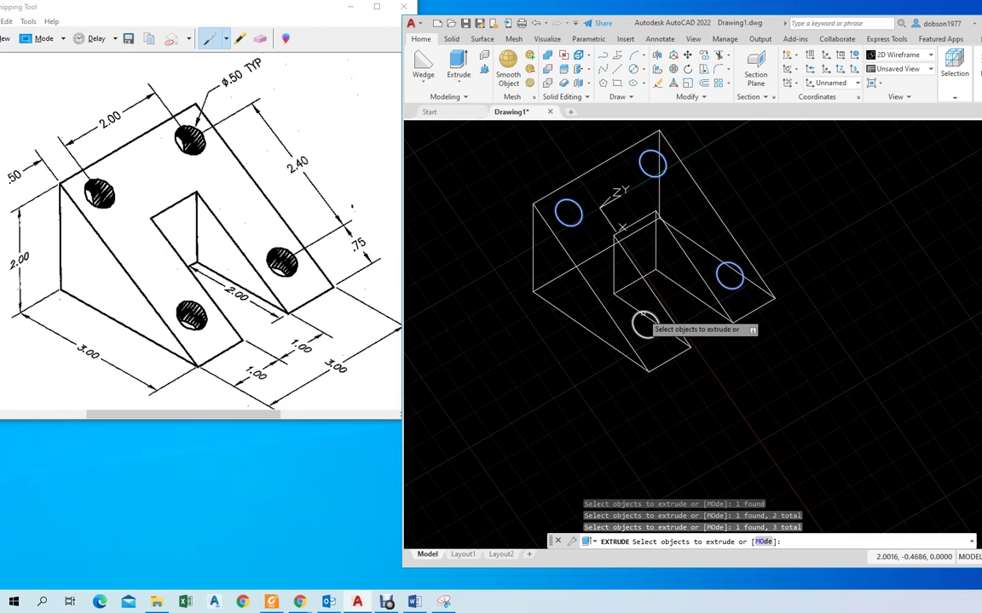
pyautogui.press('Return')
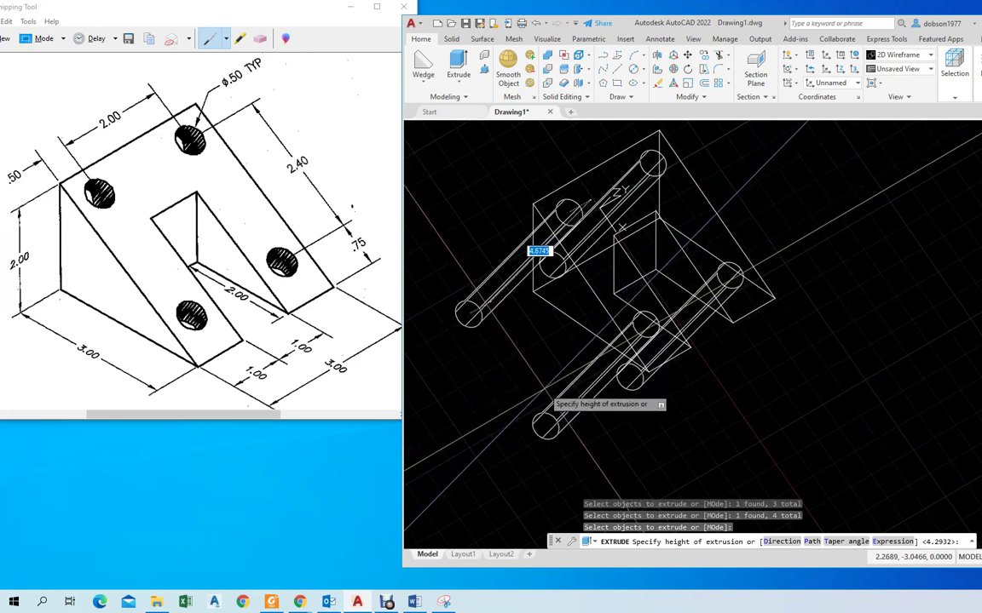
pyautogui.click(540, 390)
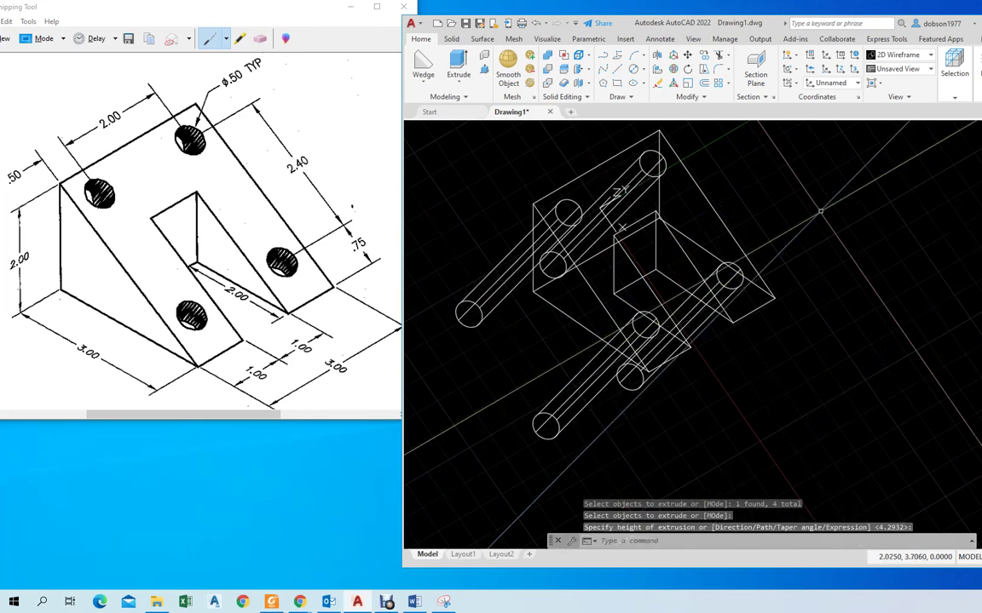
# Set the visual style to Realistic and inspect the cylinders passing through the wedge from the side
pyautogui.click(903, 54)
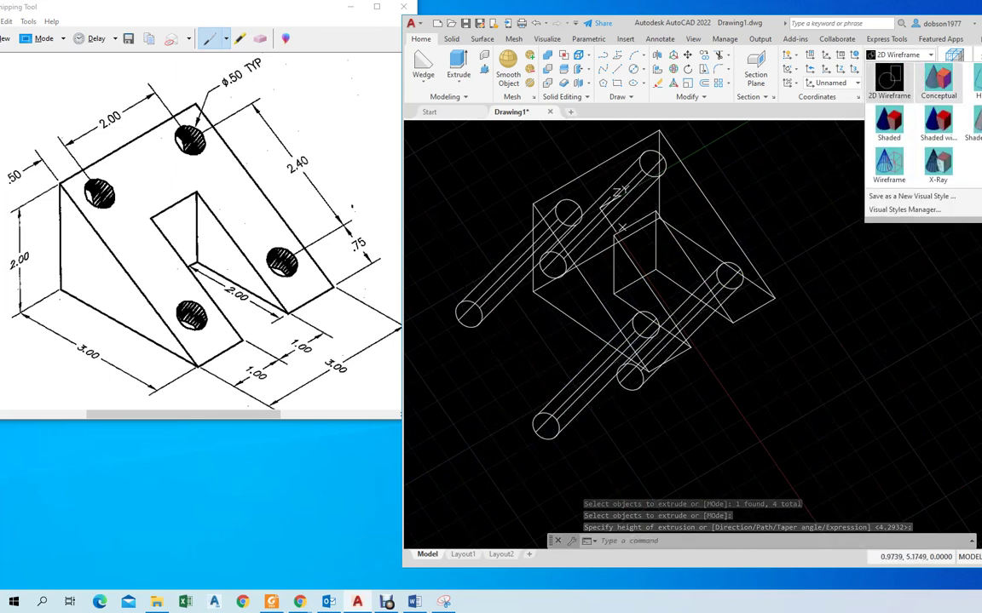
pyautogui.click(979, 82)
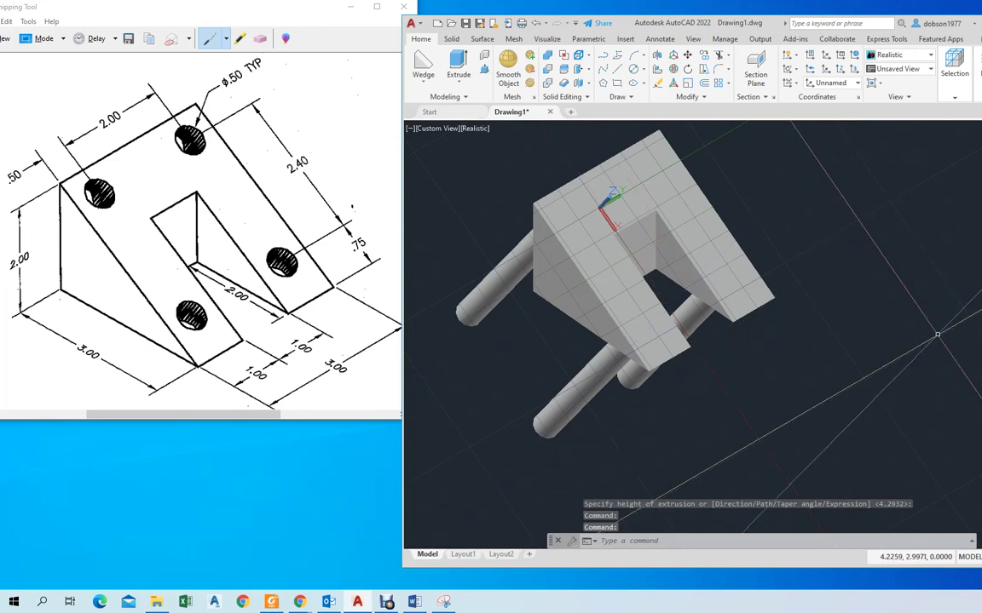
pyautogui.keyDown('shift'); pyautogui.moveTo(792, 349); pyautogui.dragTo(816, 330, button='middle'); pyautogui.keyUp('shift')
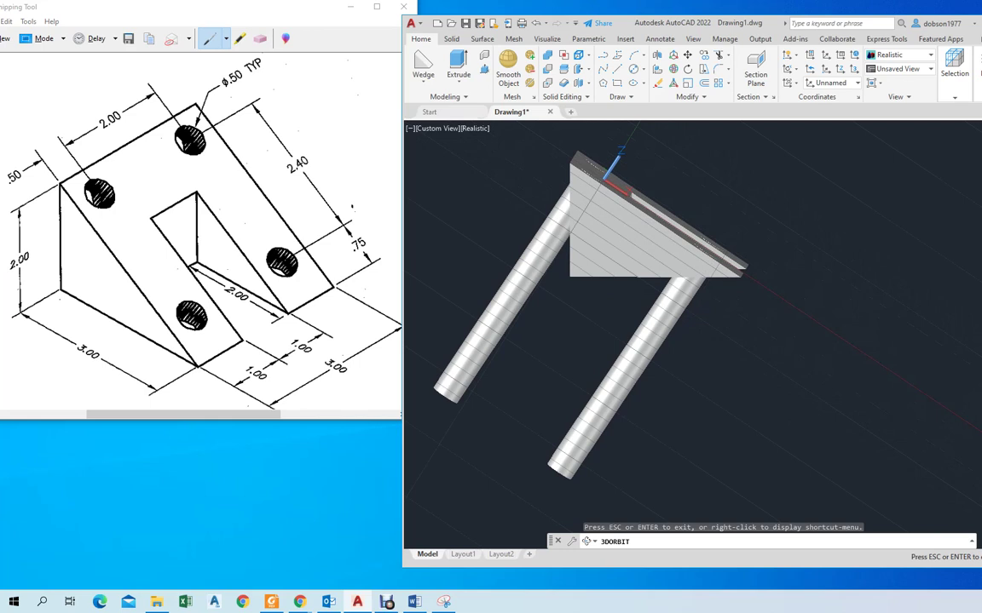
# Subtract the four extruded cylinders from the slotted wedge to cut the holes through its sloped face
pyautogui.keyDown('shift'); pyautogui.moveTo(771, 328); pyautogui.dragTo(719, 387, button='middle'); pyautogui.keyUp('shift')
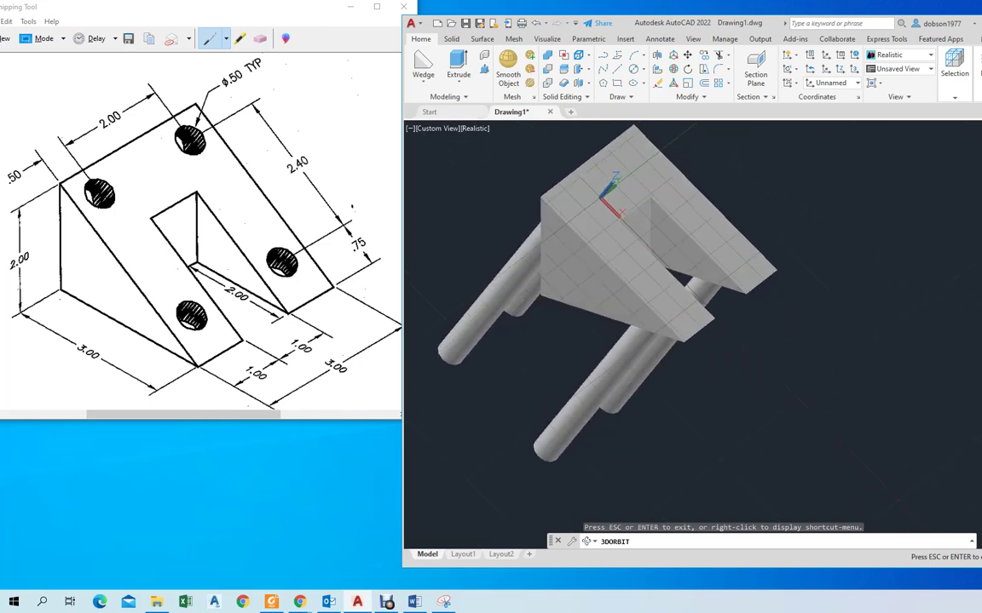
pyautogui.press('Escape')
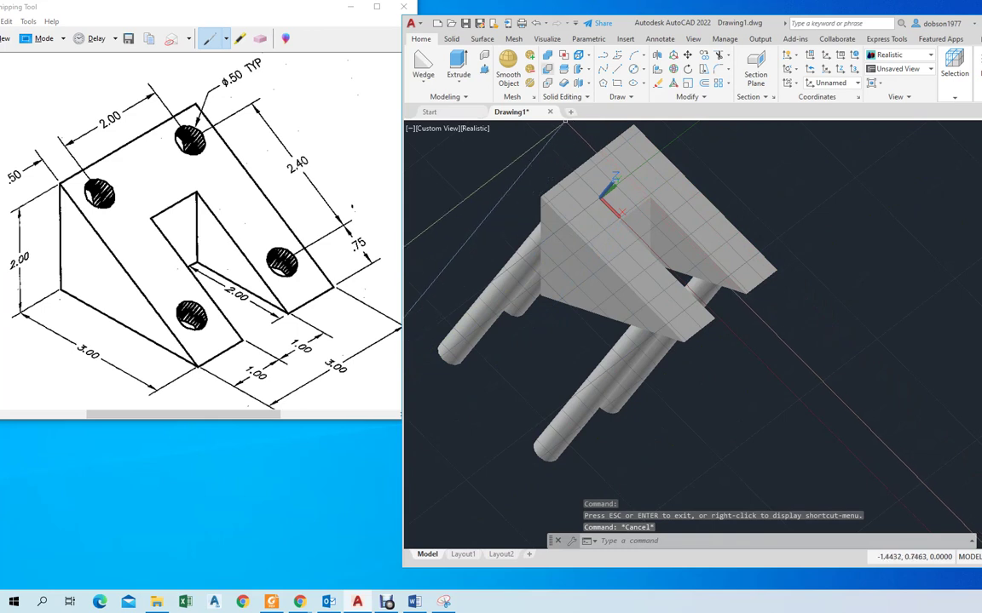
pyautogui.click(547, 68)
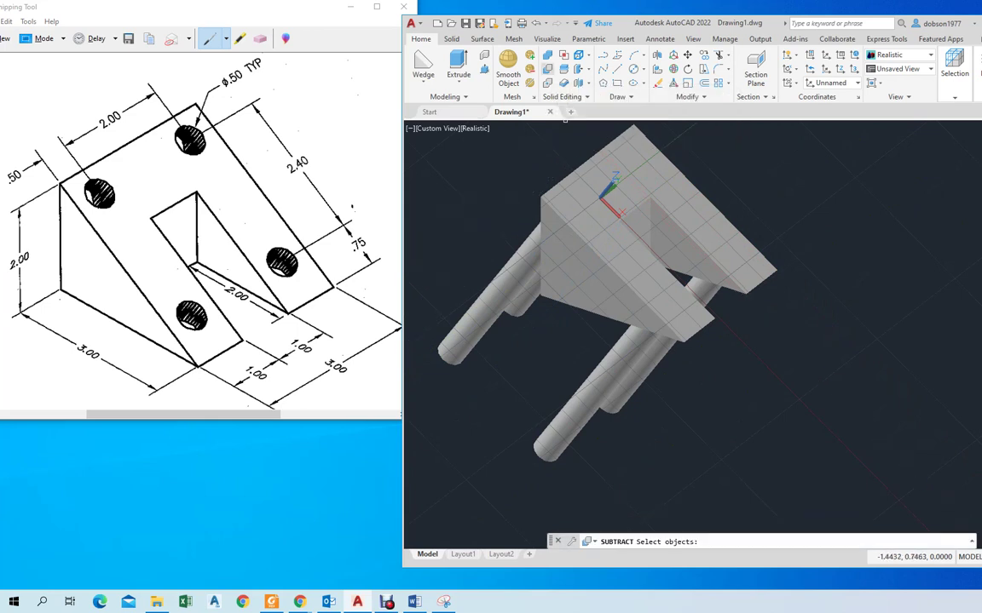
pyautogui.click(672, 163)
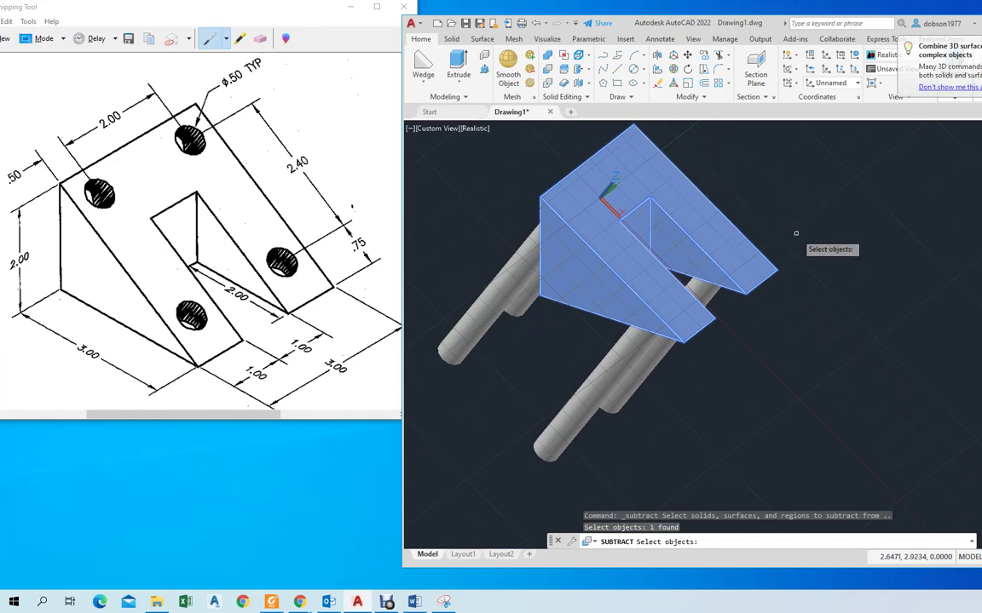
pyautogui.press('Return')
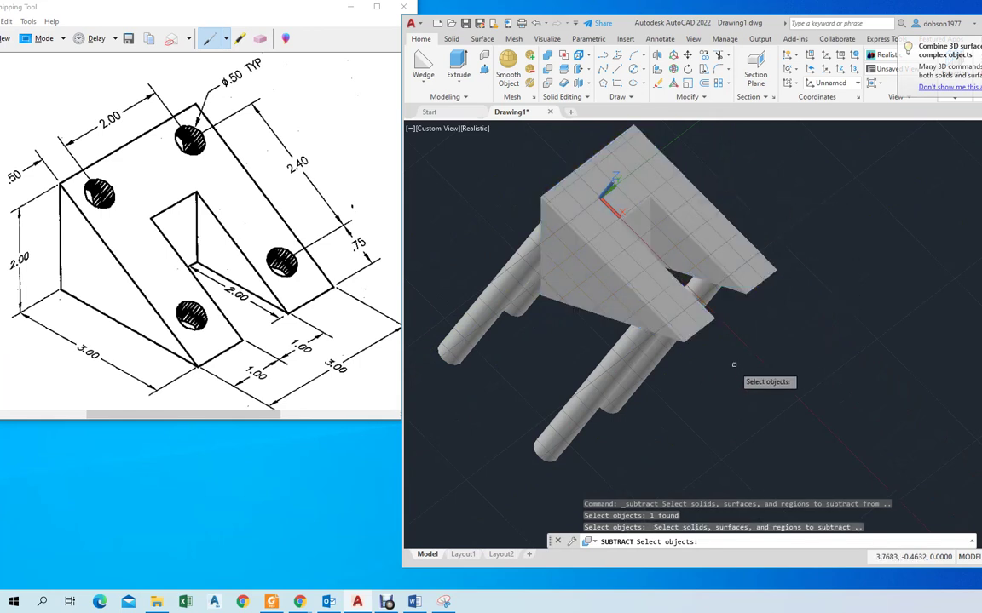
pyautogui.click(654, 361)
pyautogui.click(623, 367)
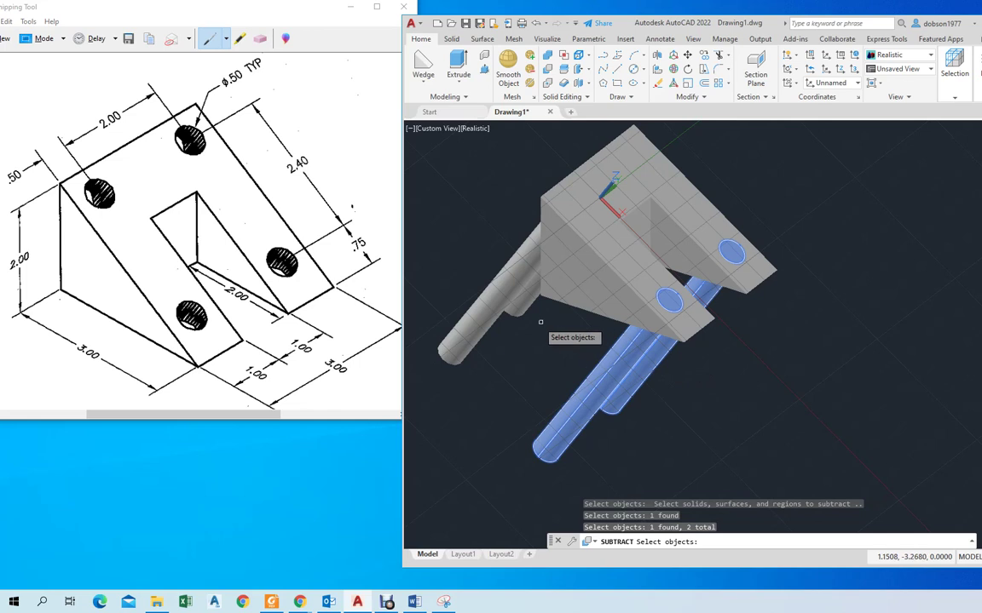
pyautogui.click(516, 310)
pyautogui.click(495, 302)
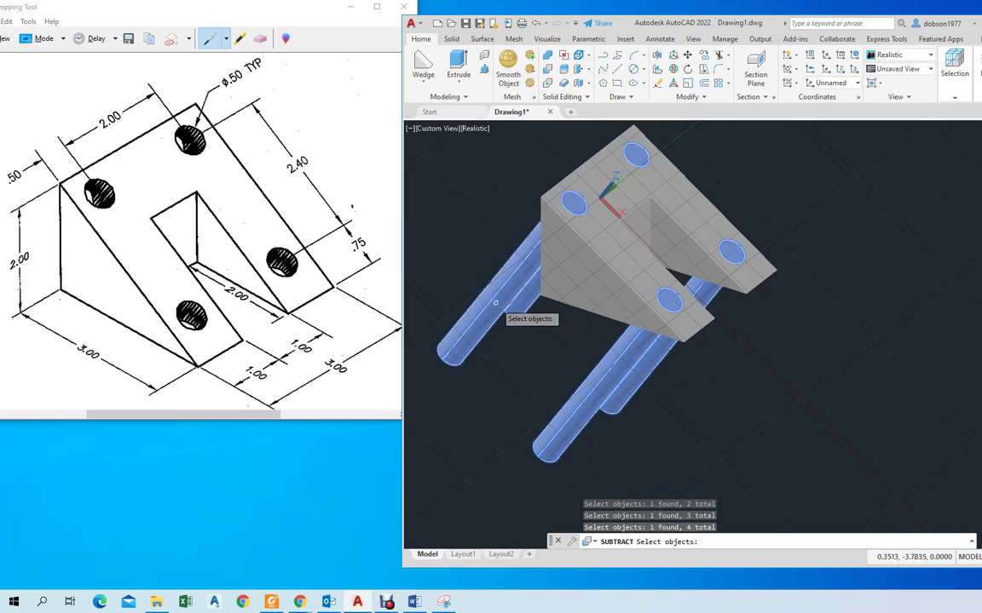
pyautogui.press('Return')
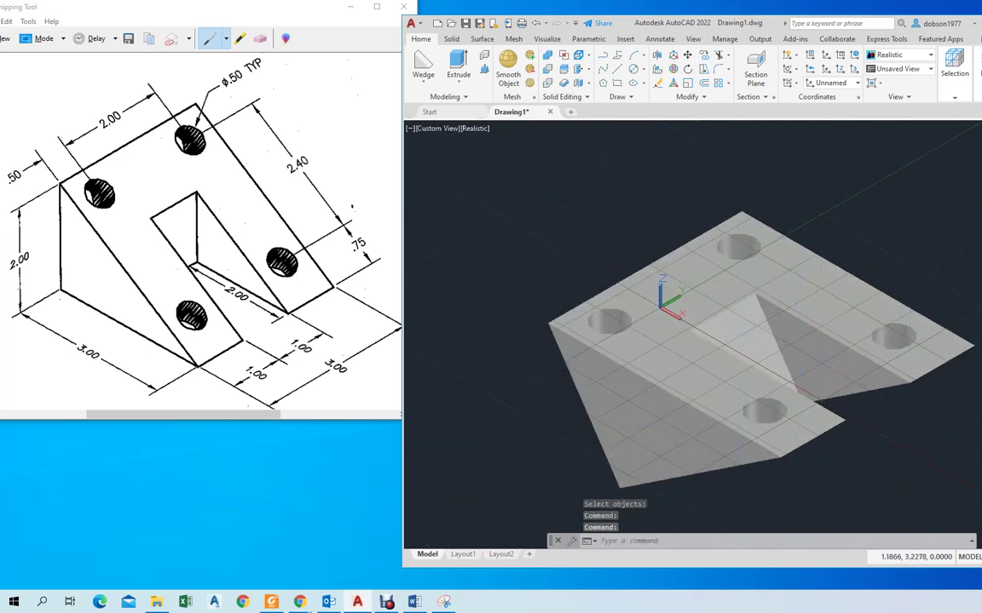
# Restore the World coordinate system and orbit the drilled wedge to a viewpoint resembling the reference drawing
pyautogui.click(978, 364)
pyautogui.moveTo(766, 375); pyautogui.dragTo(761, 334)
pyautogui.keyDown('shift'); pyautogui.moveTo(917, 368); pyautogui.dragTo(932, 366, button='middle'); pyautogui.keyUp('shift')
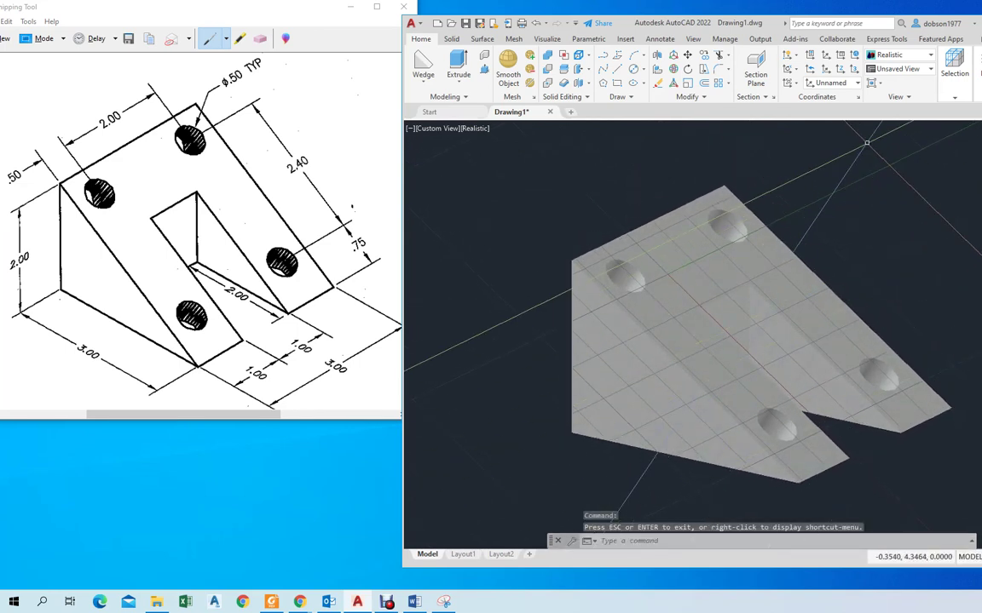
pyautogui.click(857, 83)
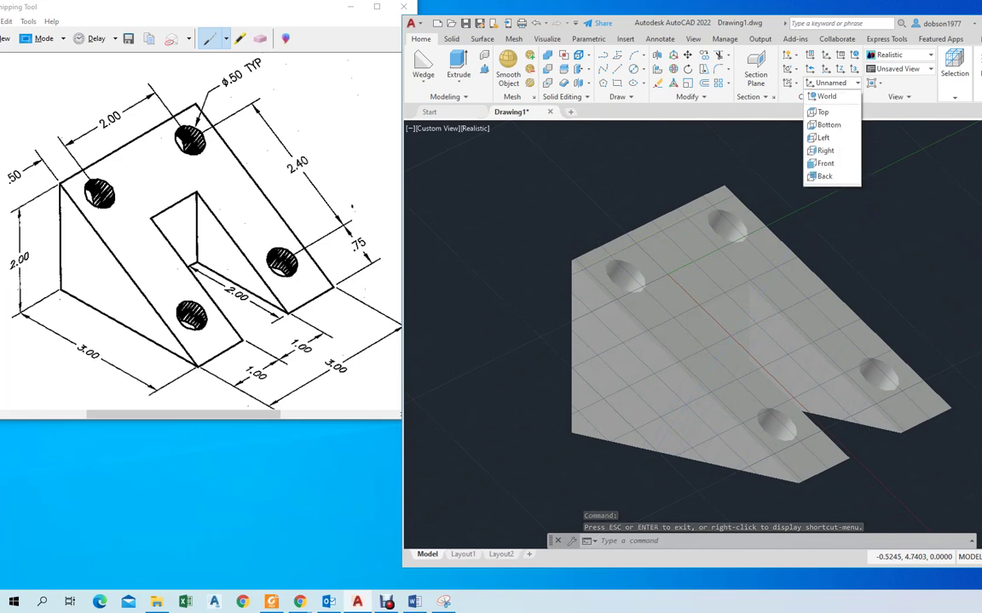
pyautogui.click(823, 96)
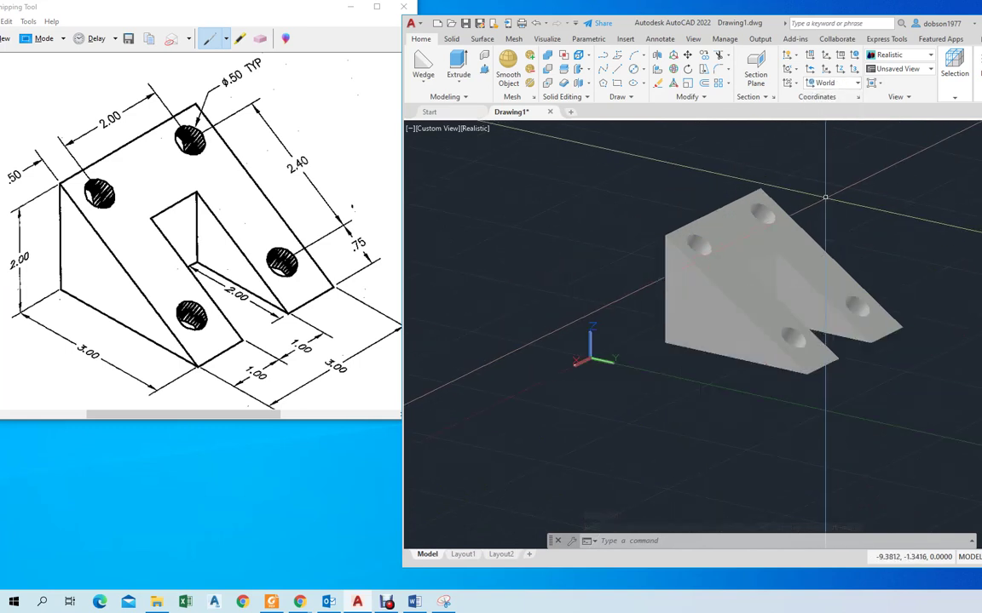
pyautogui.moveTo(863, 240); pyautogui.dragTo(767, 292, button='middle')
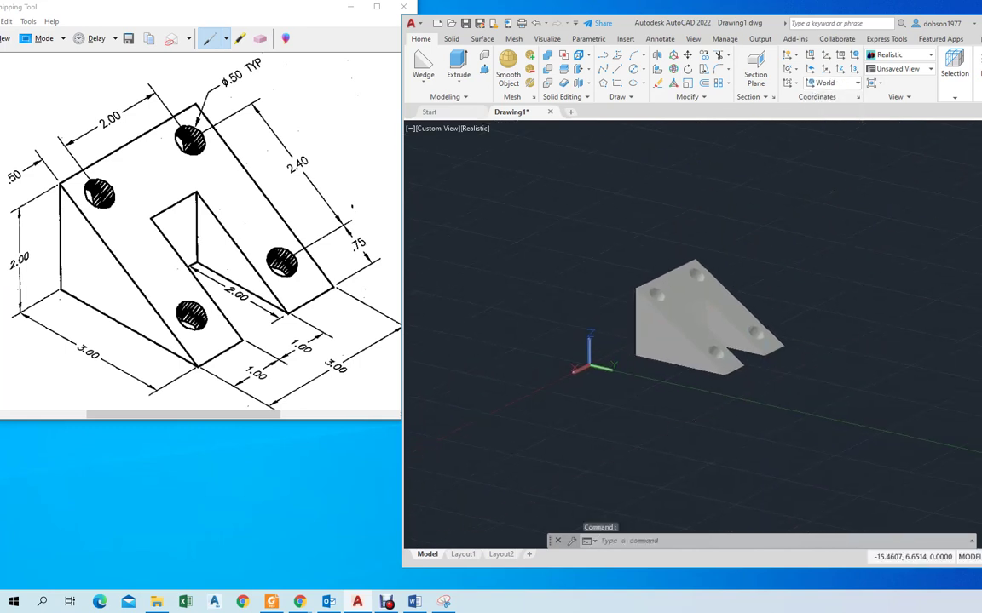
pyautogui.click(980, 356)
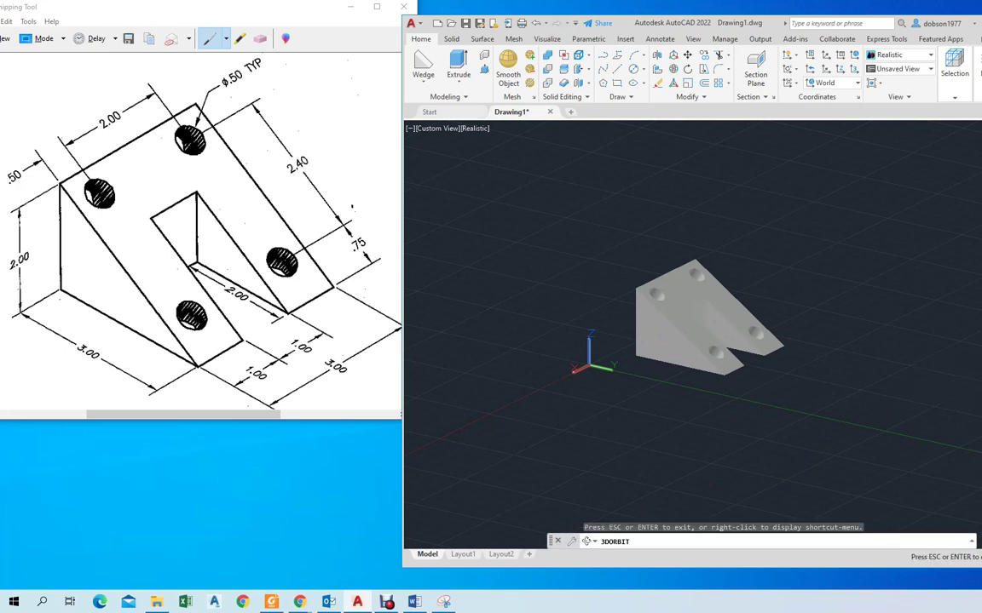
pyautogui.moveTo(613, 366)
pyautogui.mouseDown()
pyautogui.moveTo(869, 351)
pyautogui.moveTo(725, 345)
pyautogui.moveTo(695, 200)
pyautogui.moveTo(714, 277)
pyautogui.moveTo(788, 334)
pyautogui.moveTo(852, 345)
pyautogui.moveTo(700, 396)
pyautogui.moveTo(615, 383)
pyautogui.moveTo(653, 364)
pyautogui.mouseUp()
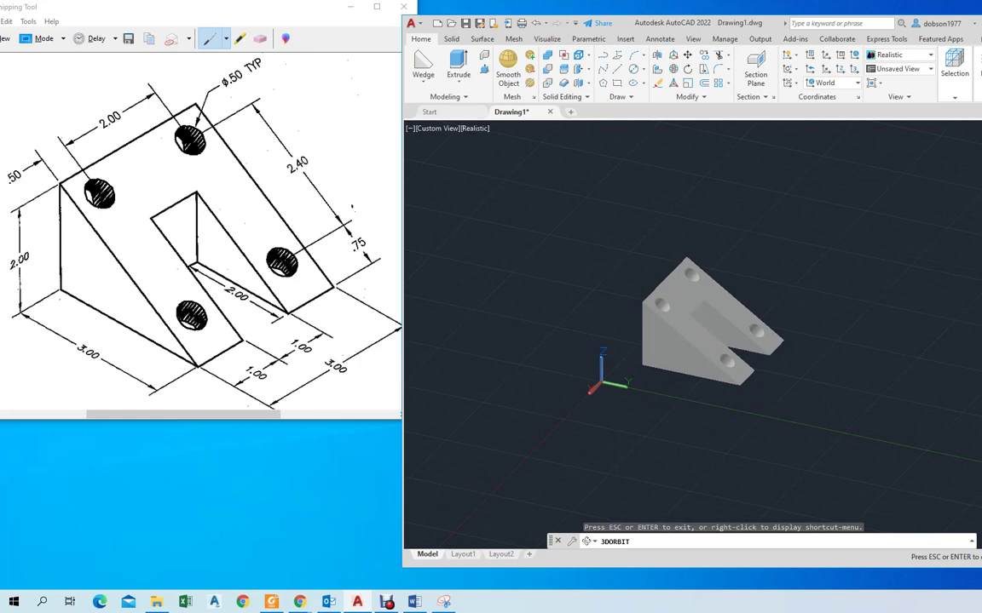
pyautogui.press('Escape')
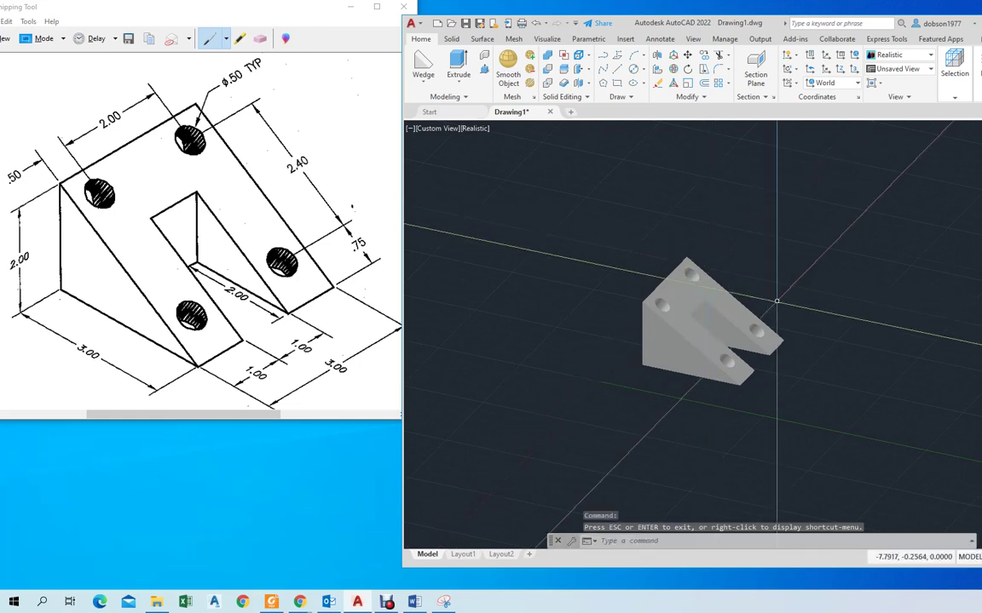